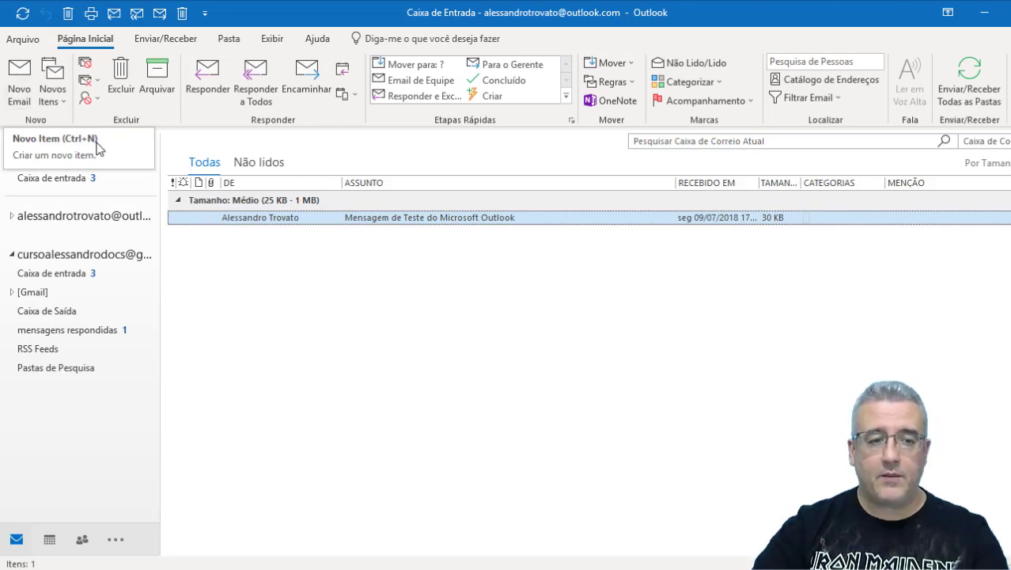
# - Start a new blank e-mail and move its message window to the top of the screen
pyautogui.click(30, 78)
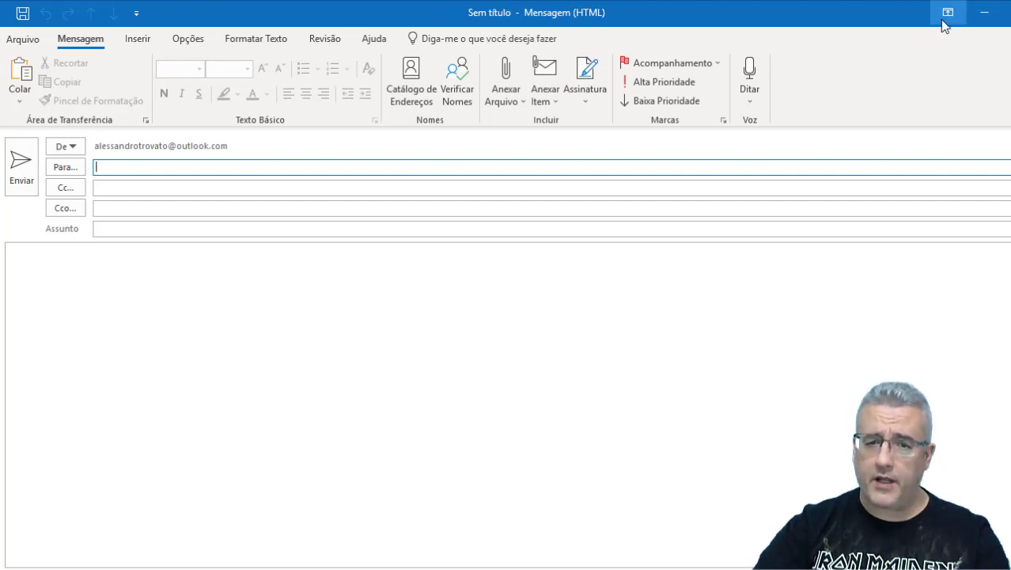
pyautogui.doubleClick(826, 20)
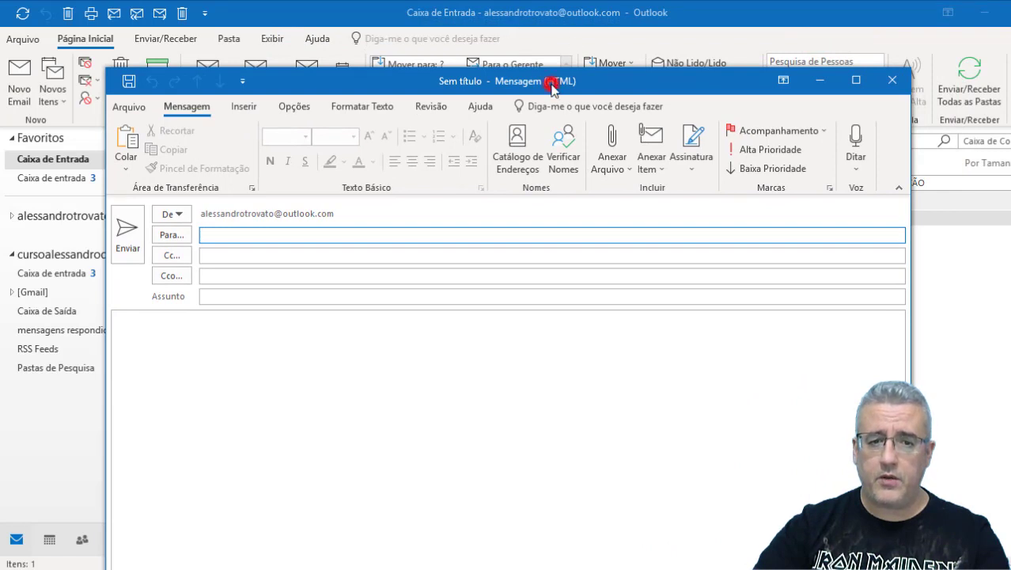
pyautogui.moveTo(553, 82); pyautogui.dragTo(562, 5)
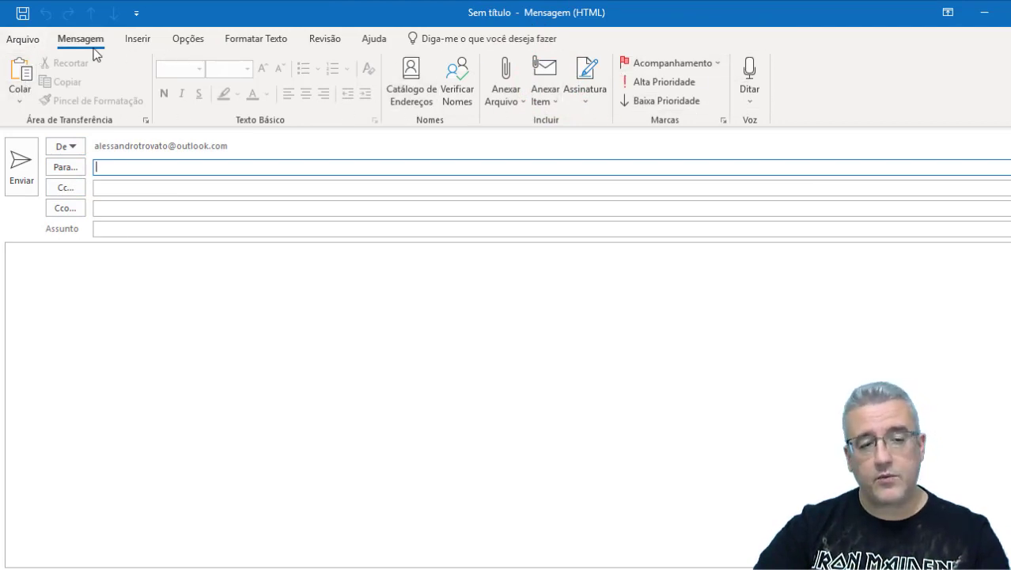
pyautogui.click(131, 38)
pyautogui.click(188, 38)
pyautogui.click(255, 38)
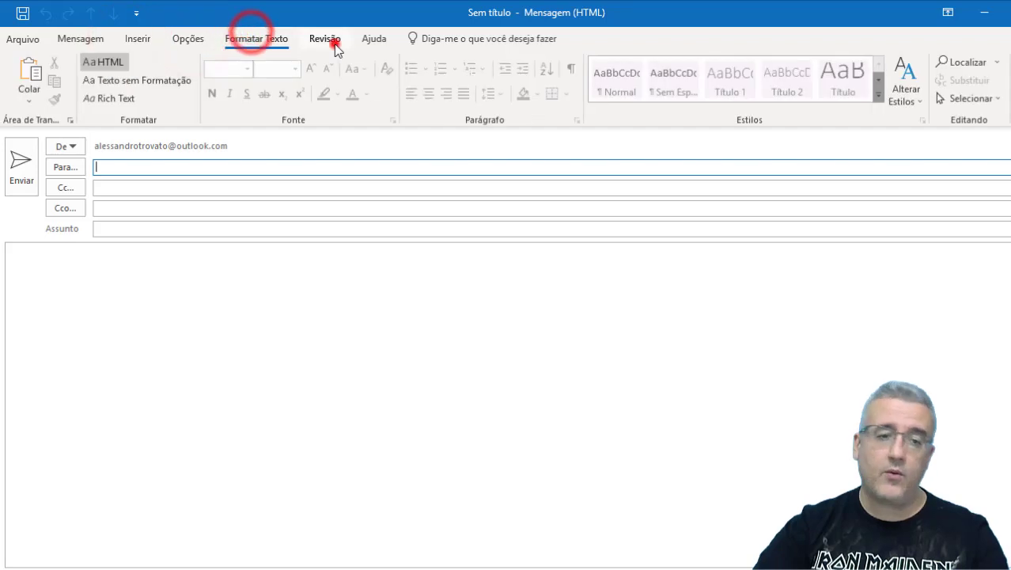
pyautogui.click(328, 40)
pyautogui.click(368, 44)
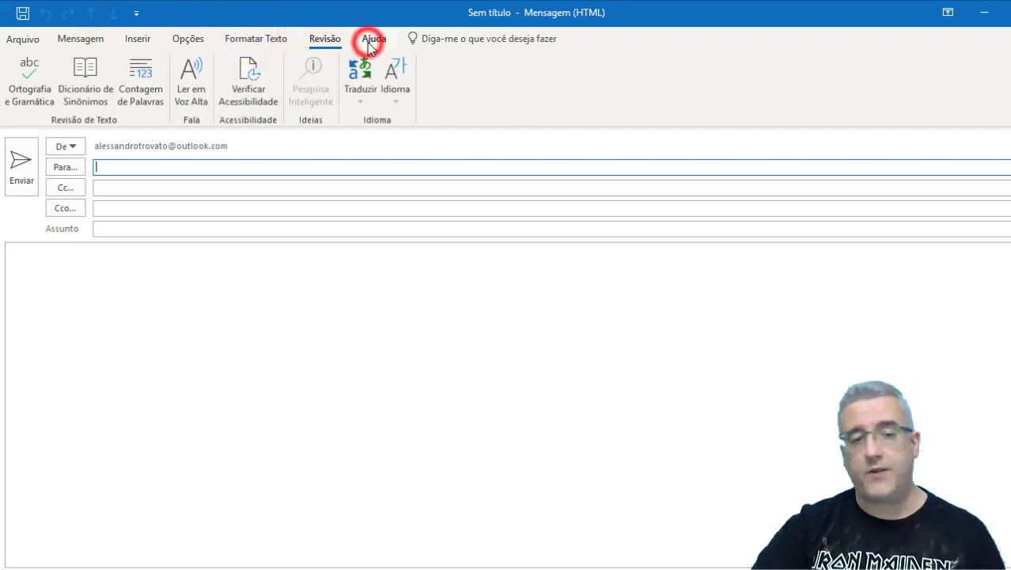
pyautogui.click(24, 39)
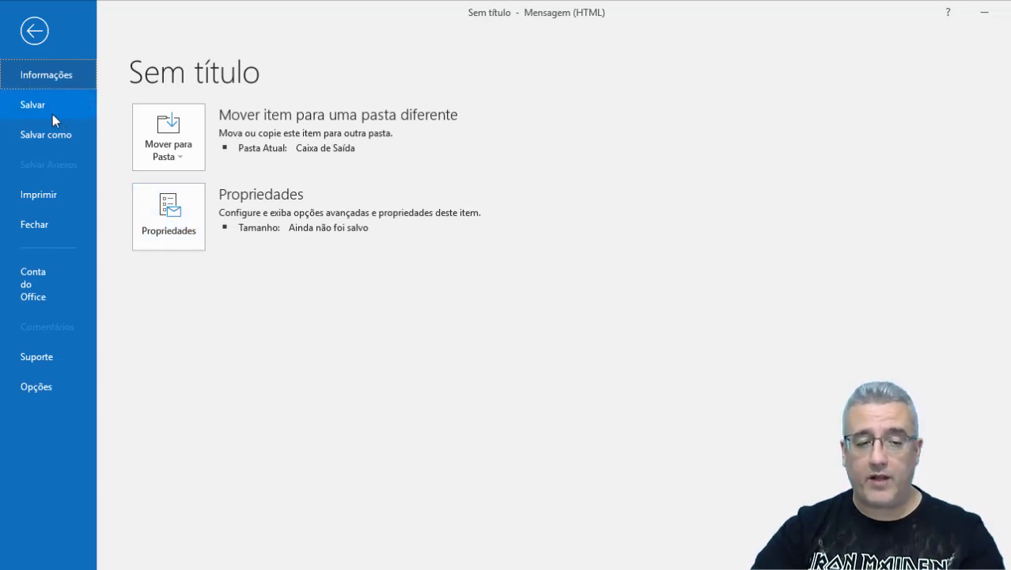
pyautogui.click(37, 41)
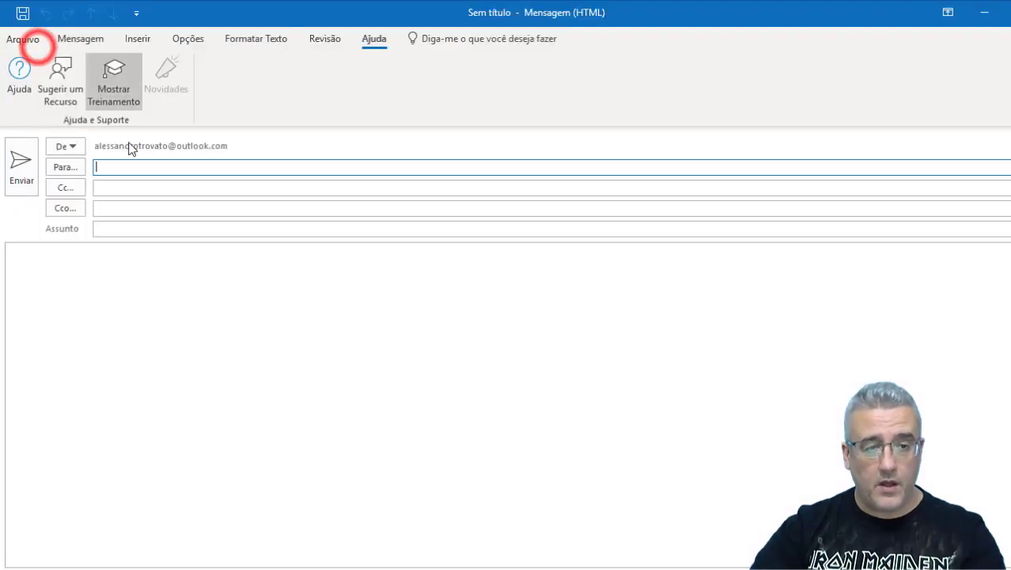
pyautogui.click(70, 39)
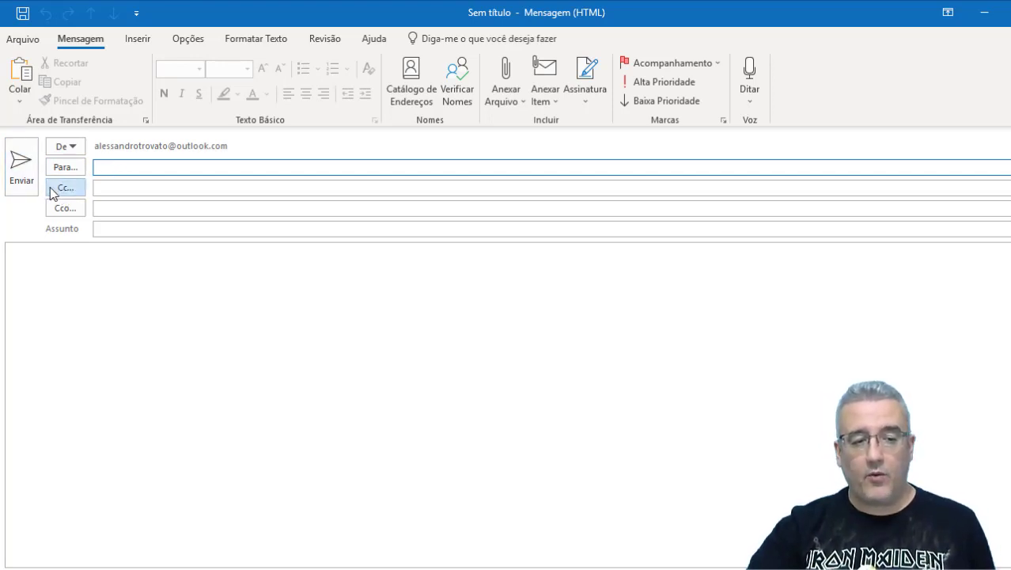
pyautogui.click(112, 189)
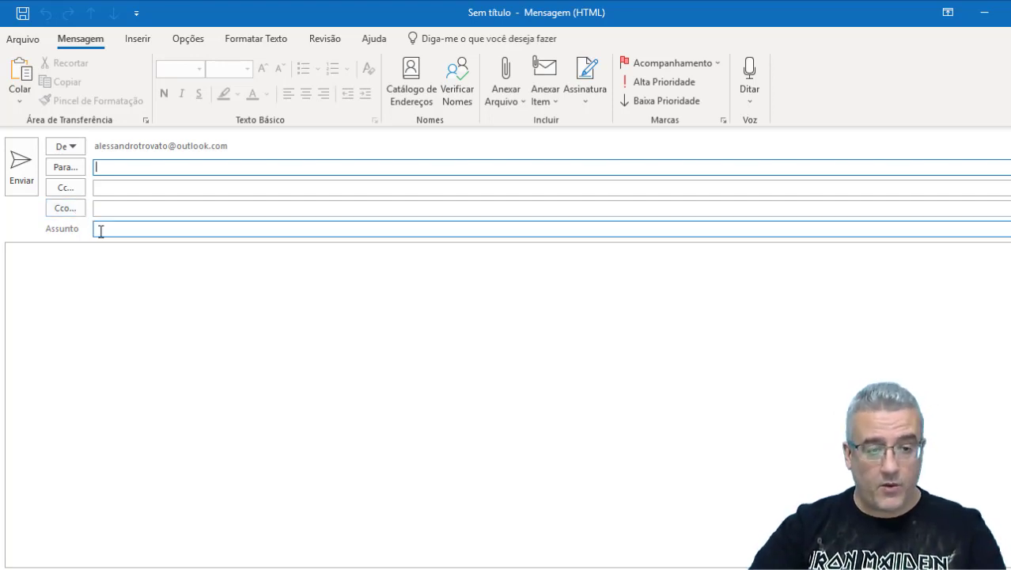
pyautogui.click(97, 228)
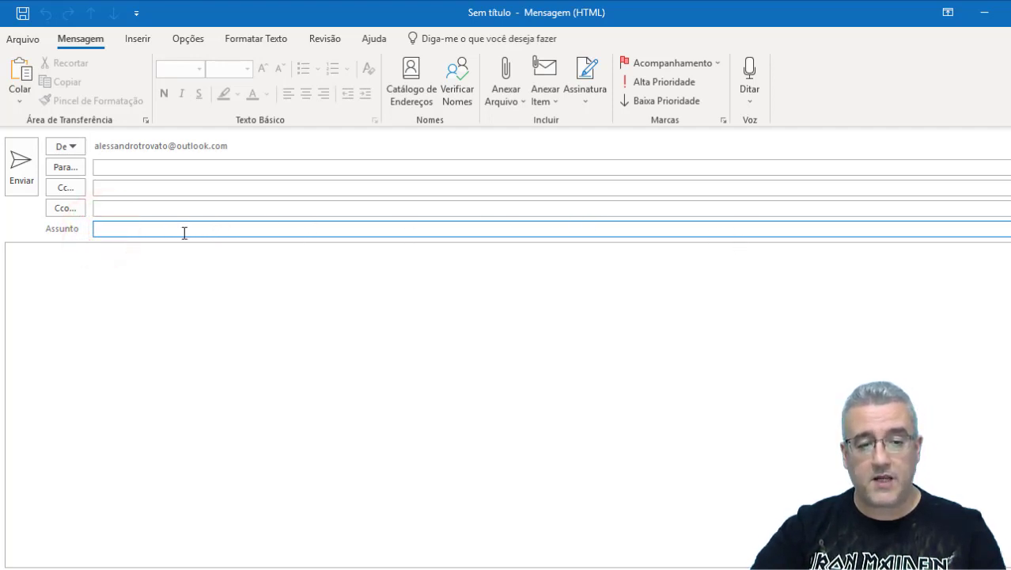
pyautogui.click(199, 332)
pyautogui.click(37, 270)
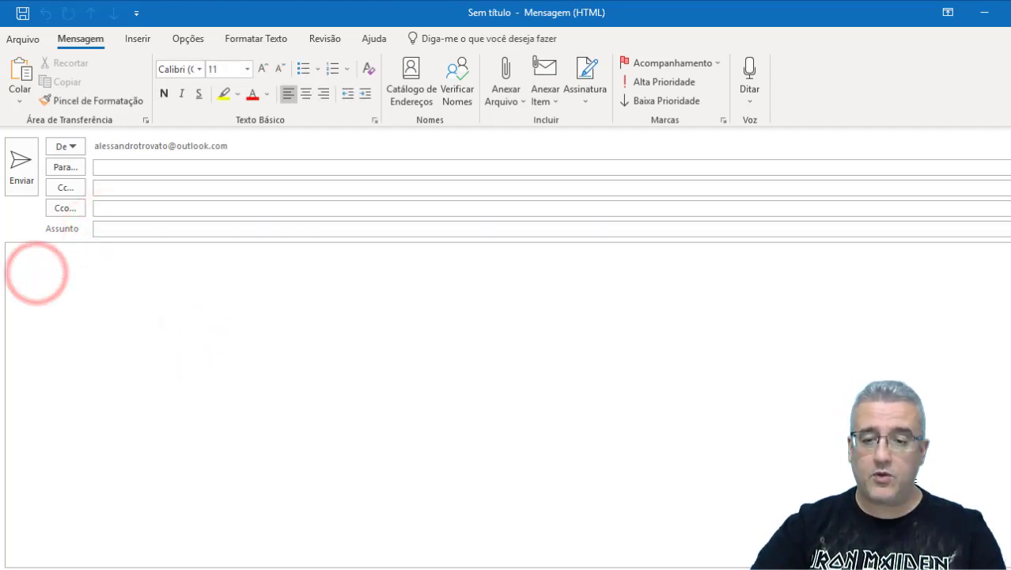
pyautogui.click(204, 301)
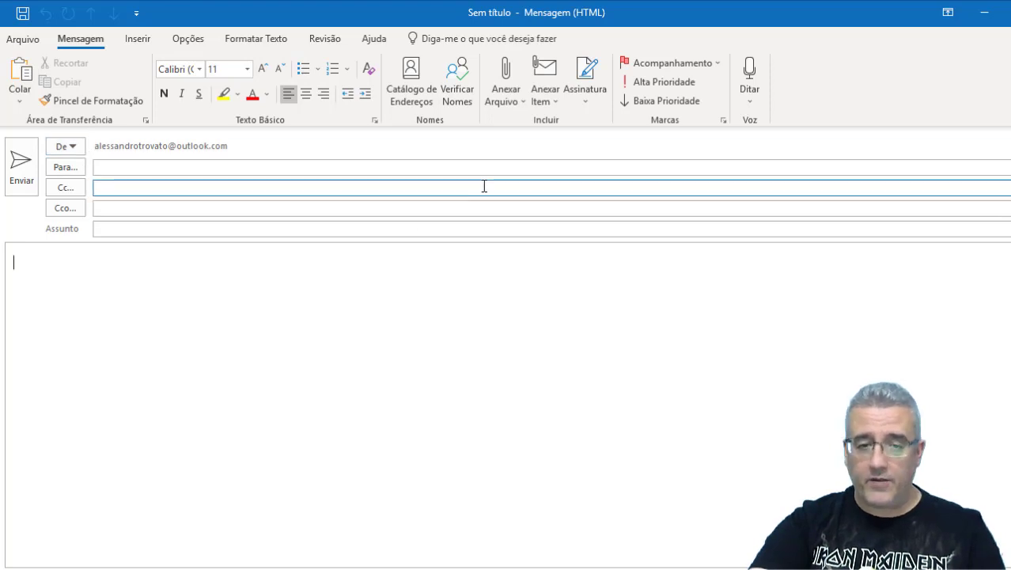
# - Type 'Este é o local onde a mensagem pode ser digitada!' in the body, followed by a new line
pyautogui.click(105, 286)
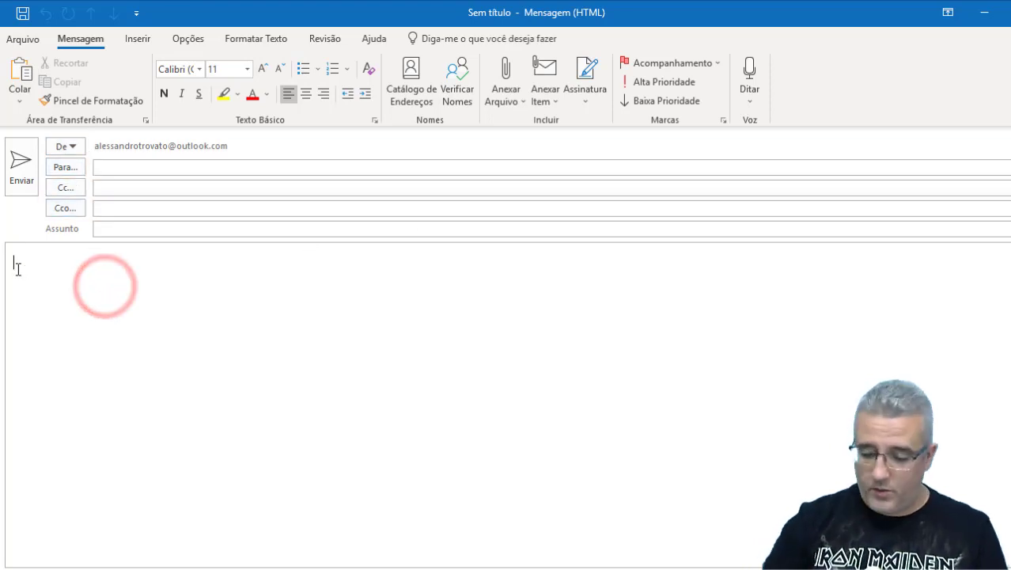
pyautogui.write('Este é o')
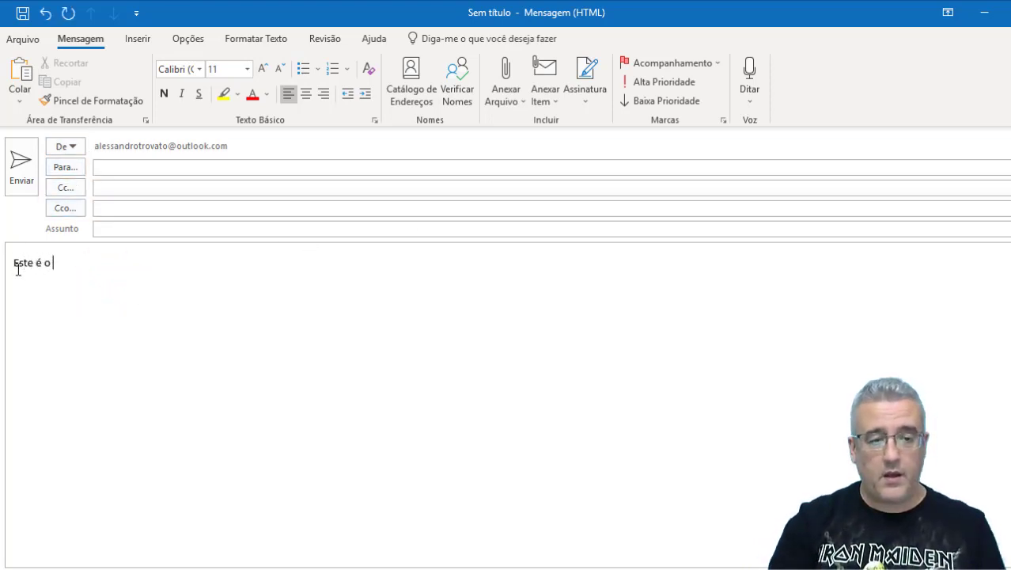
pyautogui.write('mensagem pode ser digi')
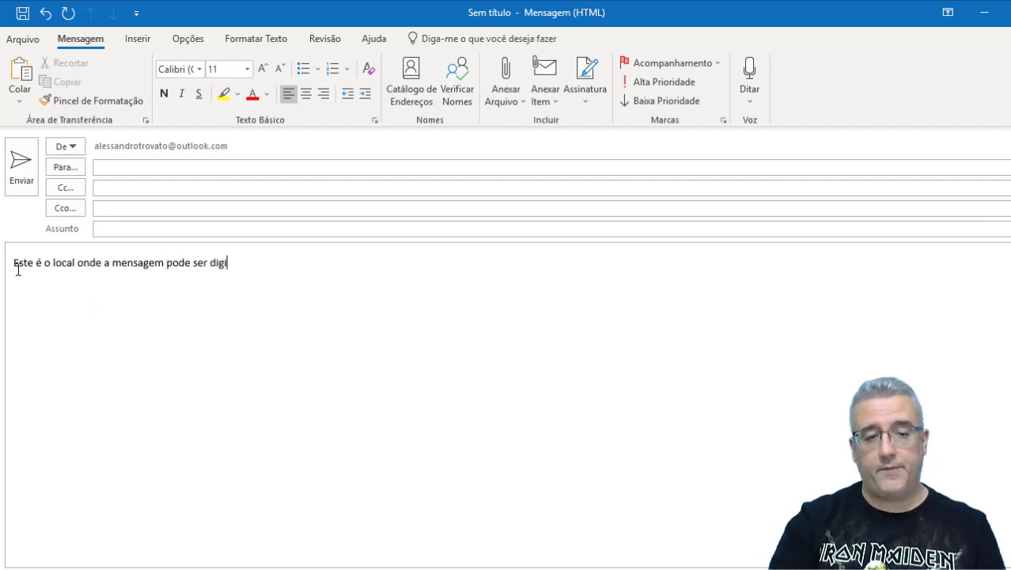
pyautogui.write('tada!')
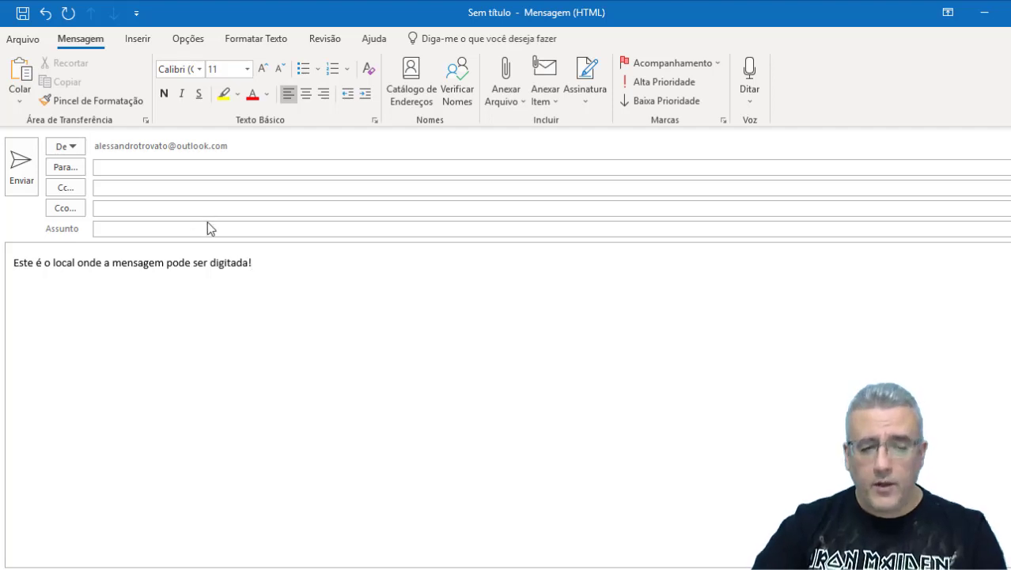
pyautogui.press('Return')
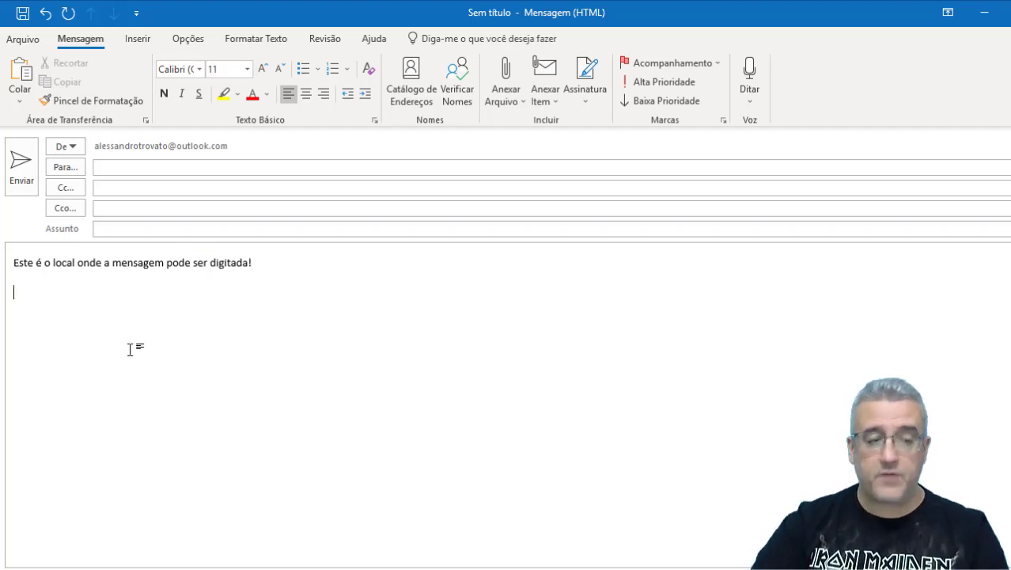
pyautogui.click(95, 275)
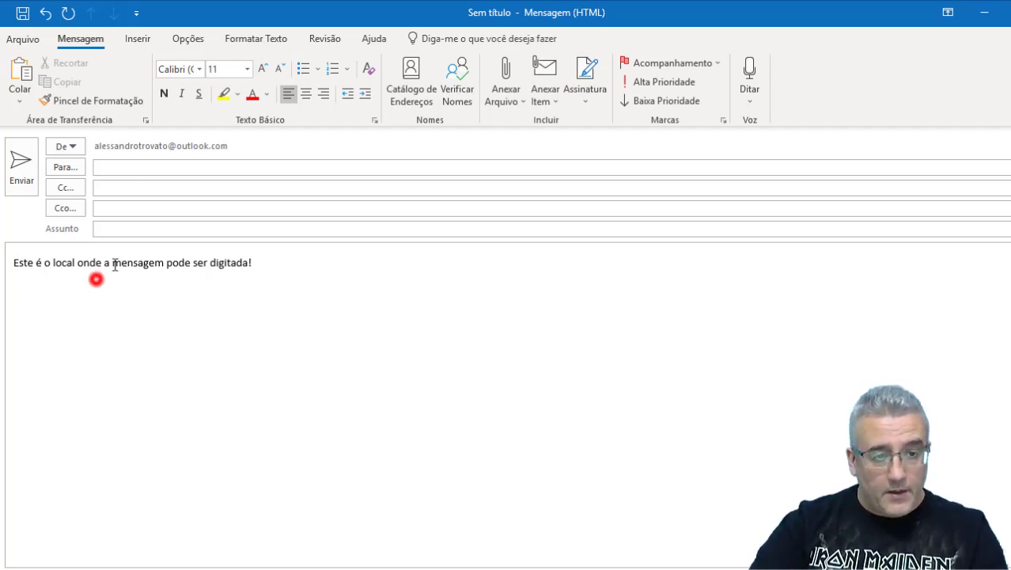
pyautogui.click(60, 294)
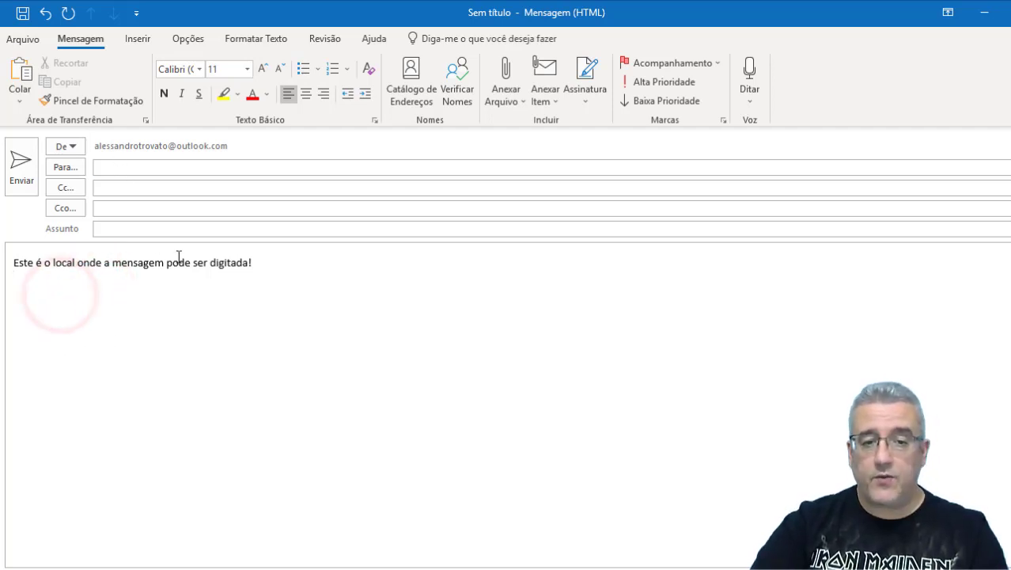
pyautogui.click(208, 262)
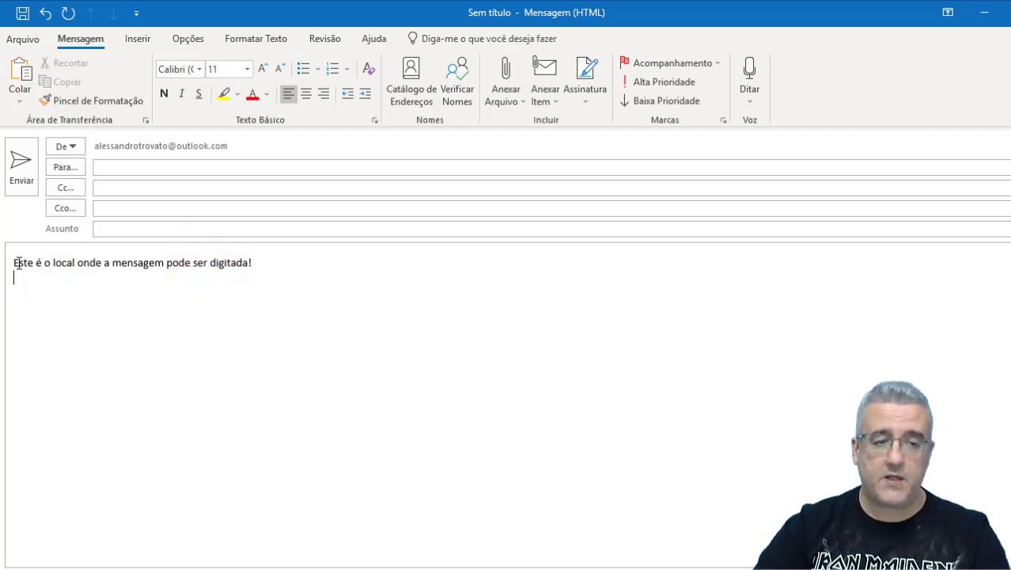
# - Select the body sentence and try a larger font size, then revert it to 11 without highlighting
pyautogui.moveTo(13, 261); pyautogui.dragTo(268, 262)
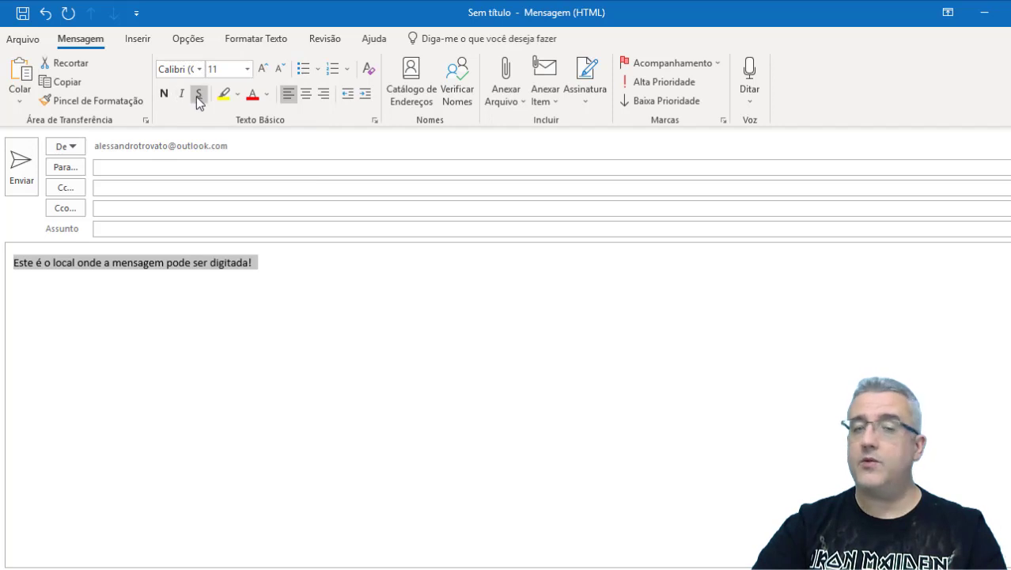
pyautogui.click(262, 69)
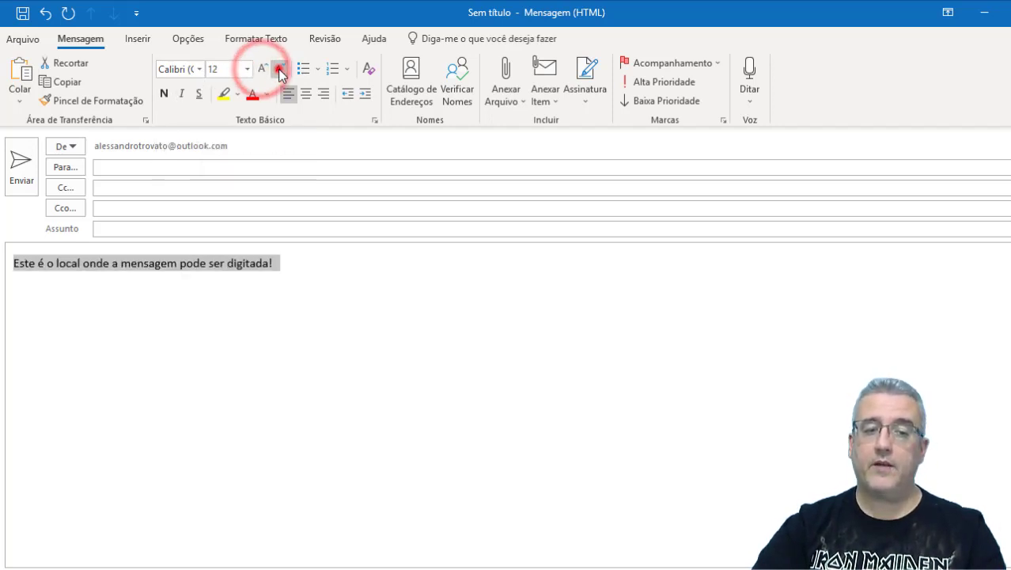
pyautogui.click(280, 68)
pyautogui.click(237, 94)
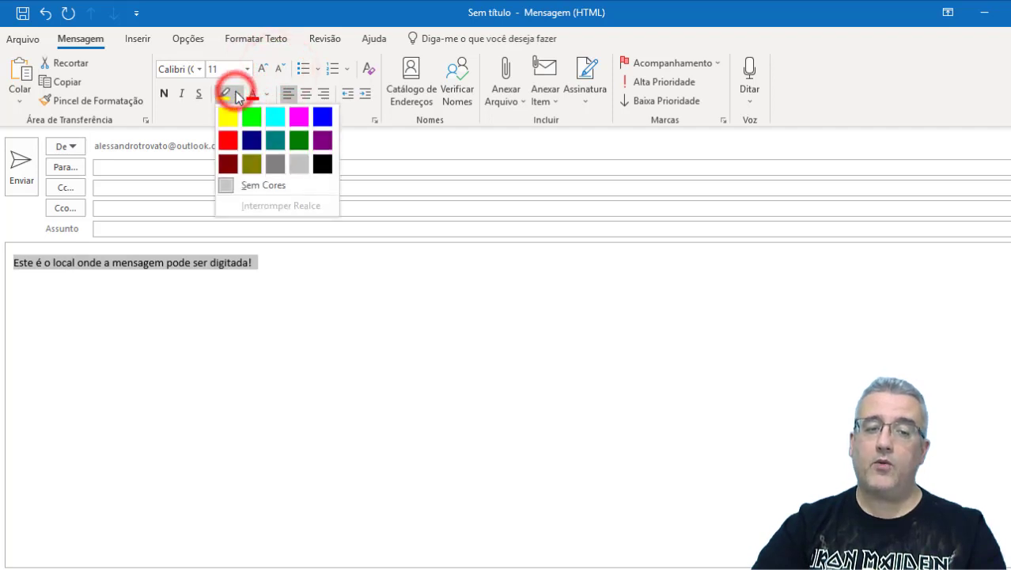
pyautogui.click(236, 95)
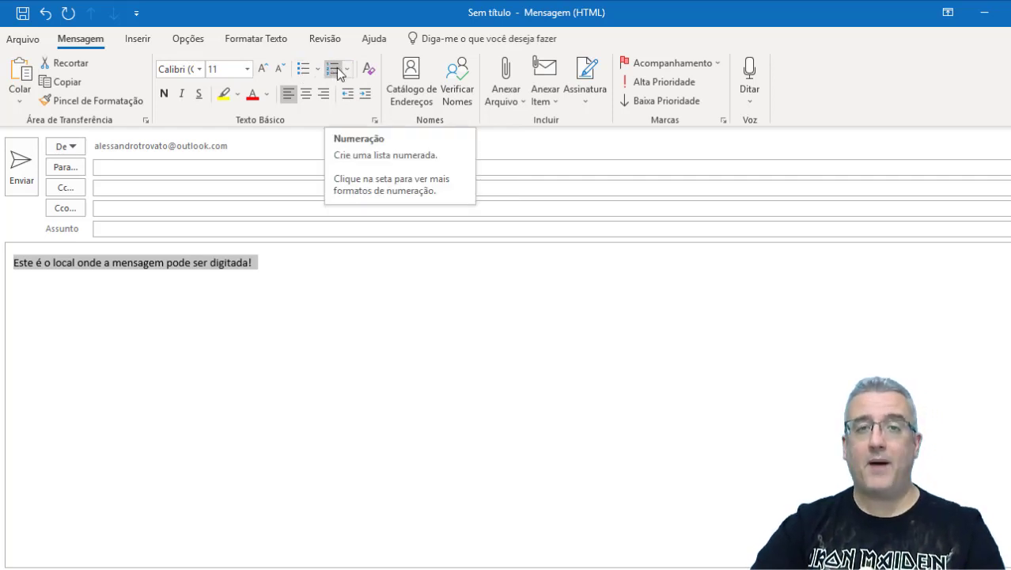
# - Return from the Formatar Texto commands to the Mensagem tab and deselect the body text
pyautogui.click(235, 40)
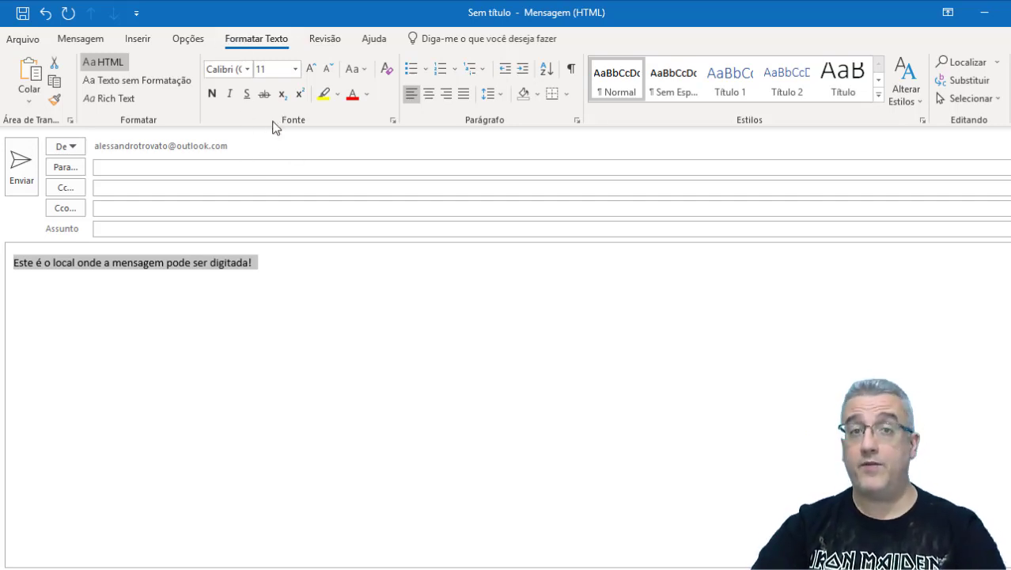
pyautogui.click(97, 40)
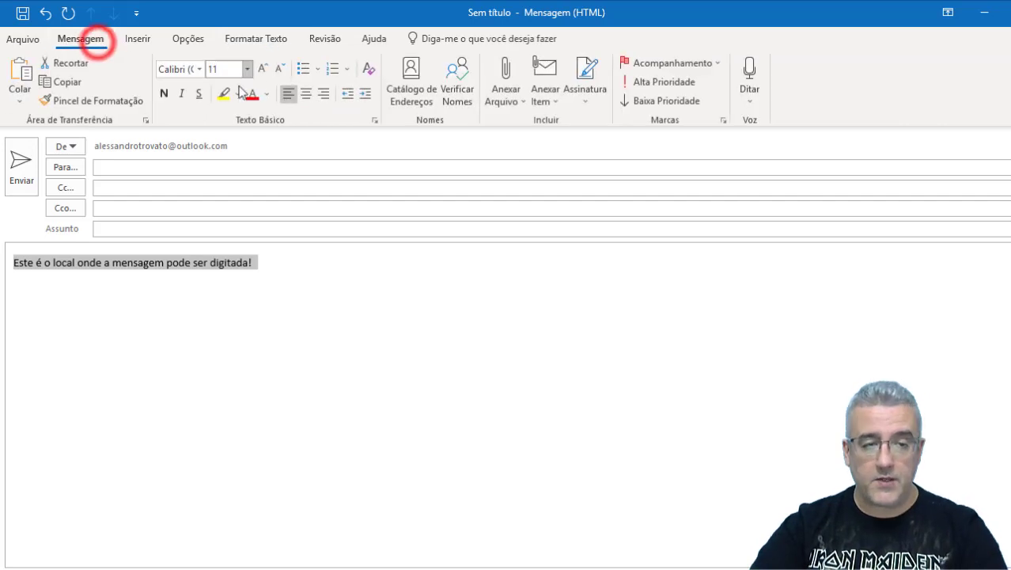
pyautogui.click(279, 253)
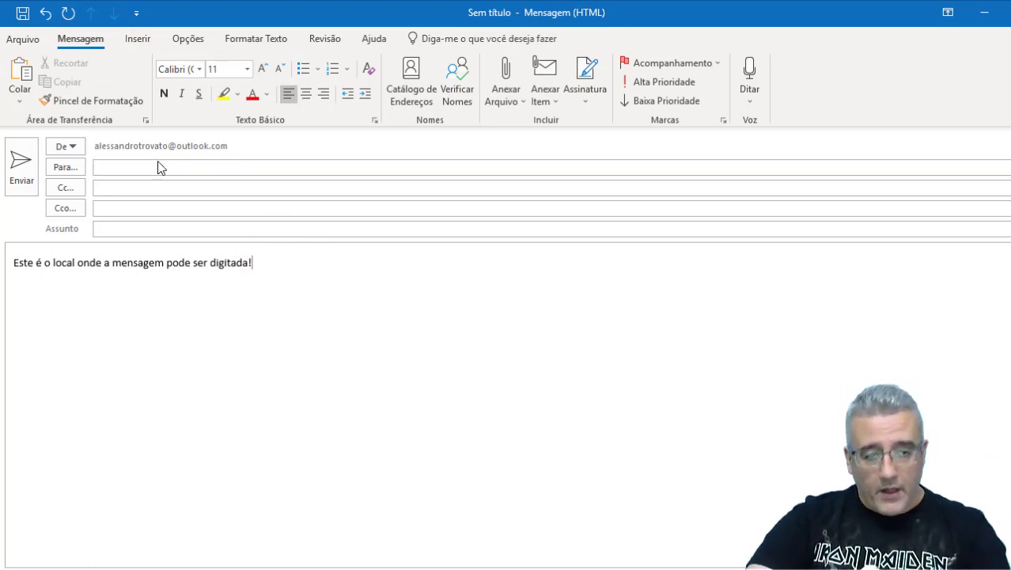
# - Check the sender accounts in the De list, keep the current one, and minimize the draft
pyautogui.click(166, 271)
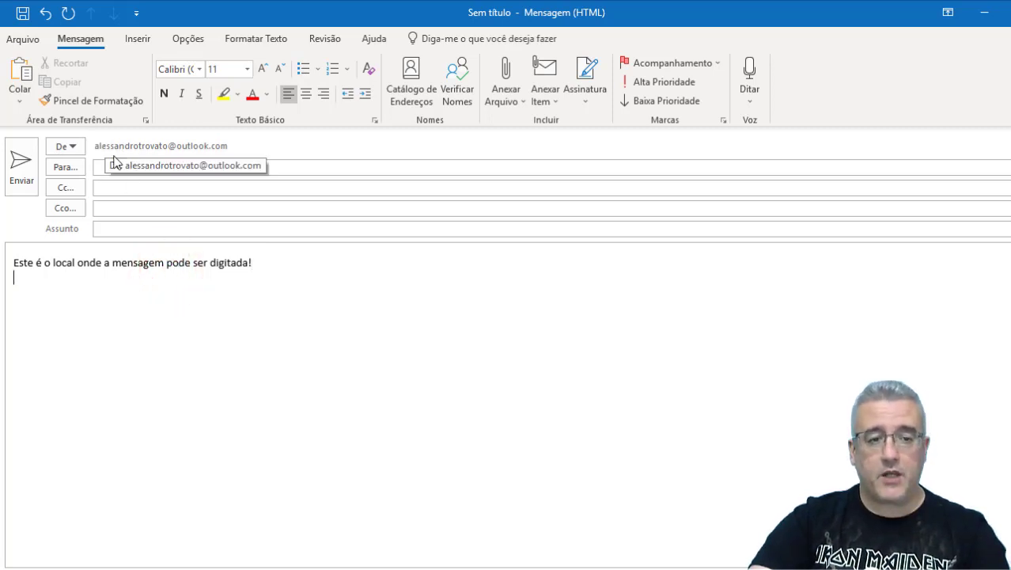
pyautogui.click(79, 153)
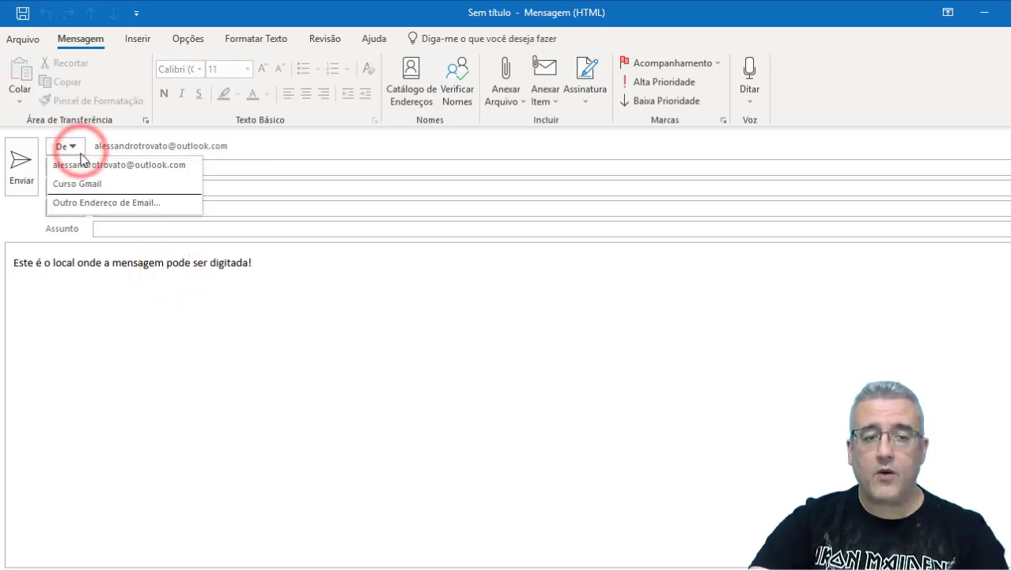
pyautogui.click(163, 148)
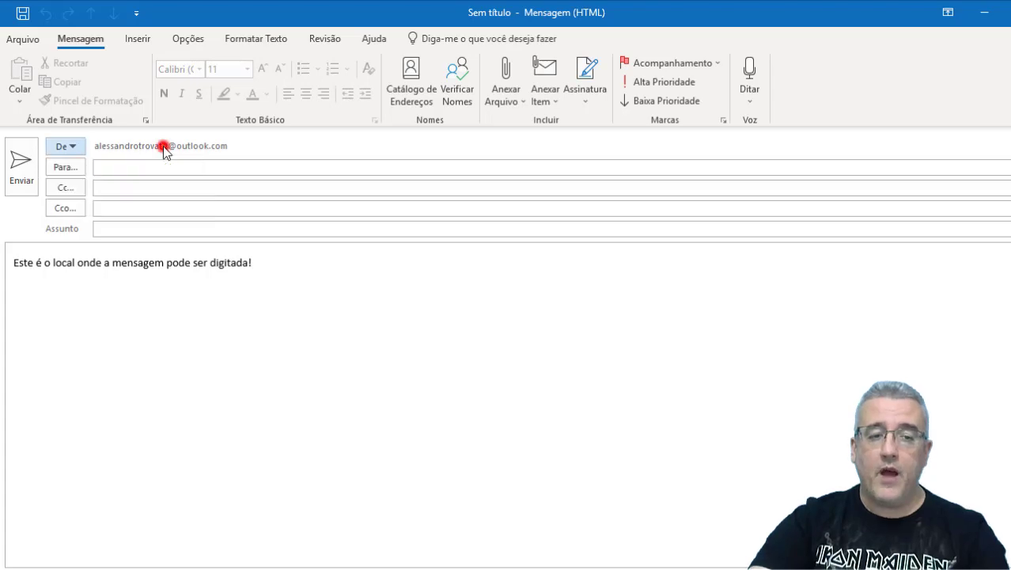
pyautogui.click(235, 145)
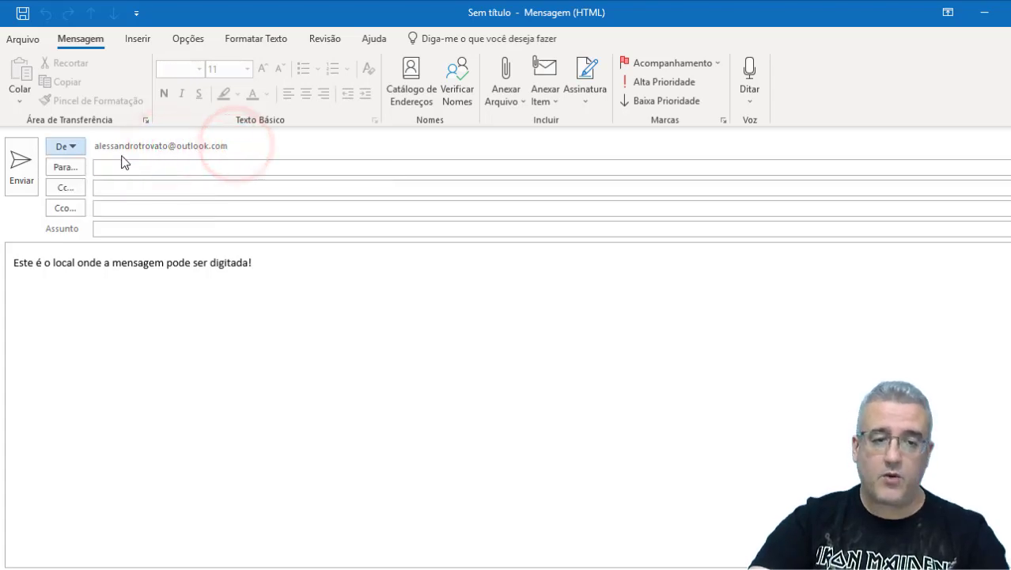
pyautogui.click(906, 19)
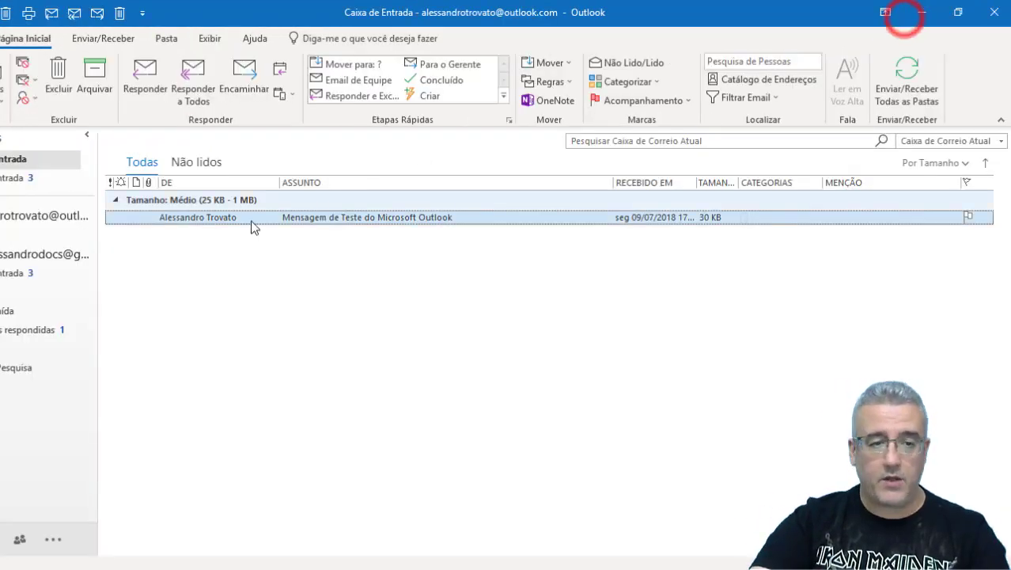
# - Review the email accounts under Arquivo > Configurações de Conta, close them, and bring the draft back
pyautogui.click(28, 41)
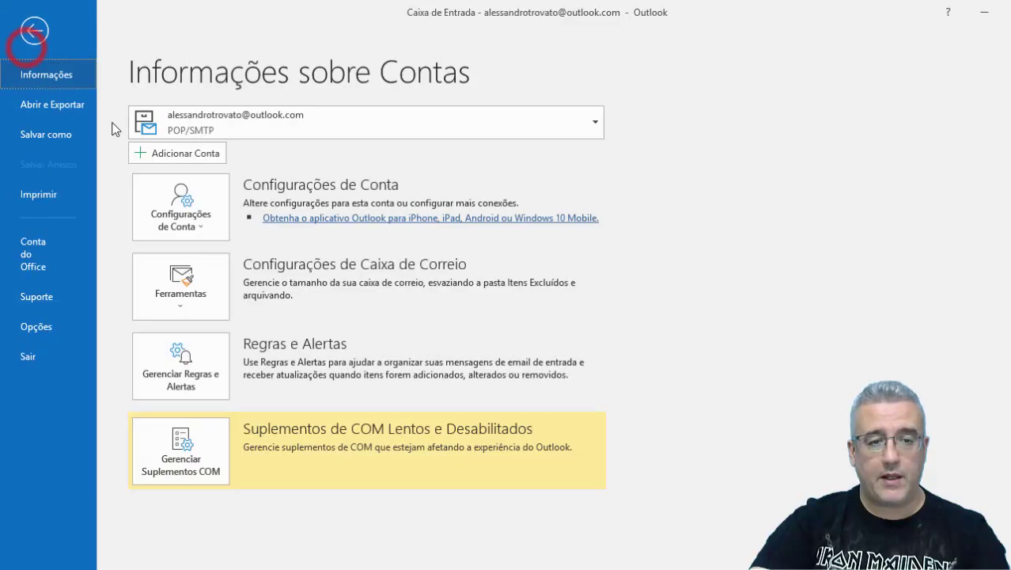
pyautogui.click(170, 204)
pyautogui.click(187, 253)
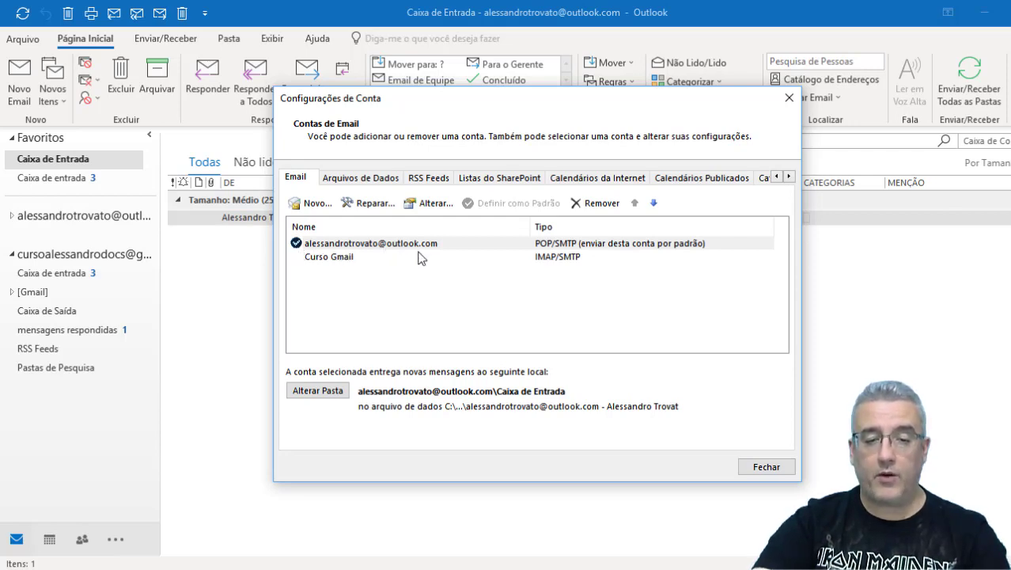
pyautogui.click(746, 467)
pyautogui.hotkey('ctrl', 'n')
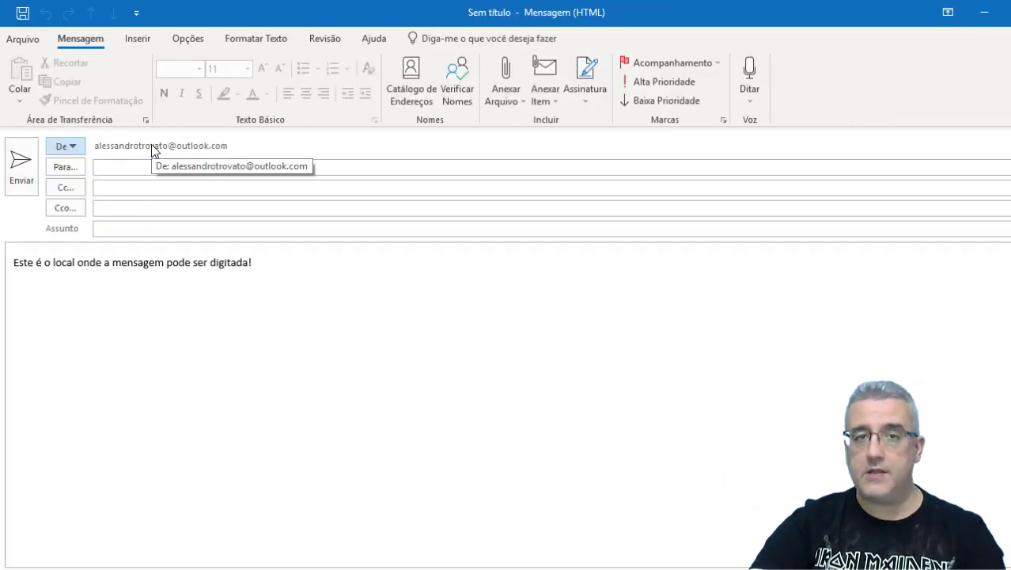
# - Choose Curso Gmail as the sending account in the De dropdown
pyautogui.click(72, 146)
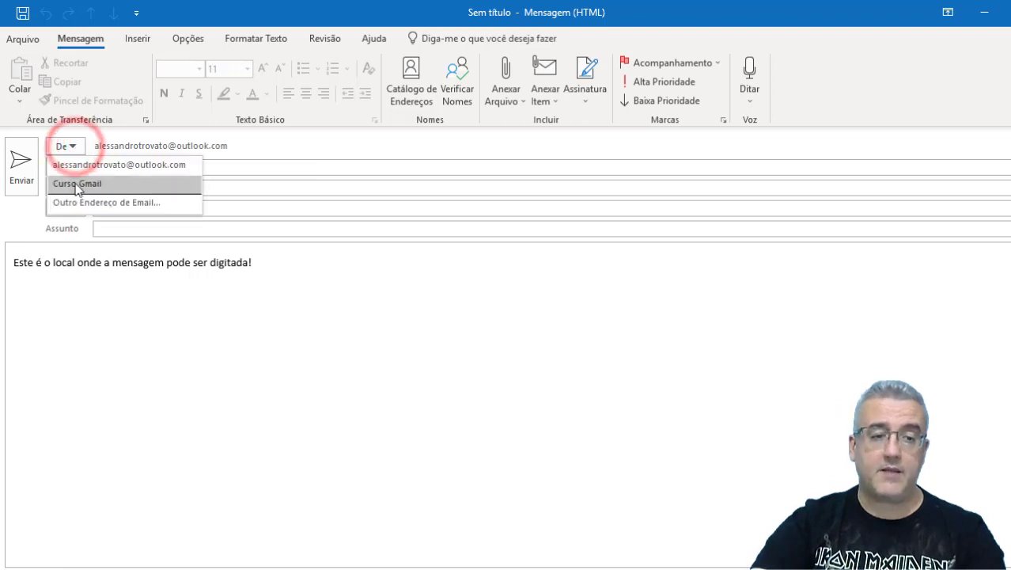
pyautogui.click(76, 184)
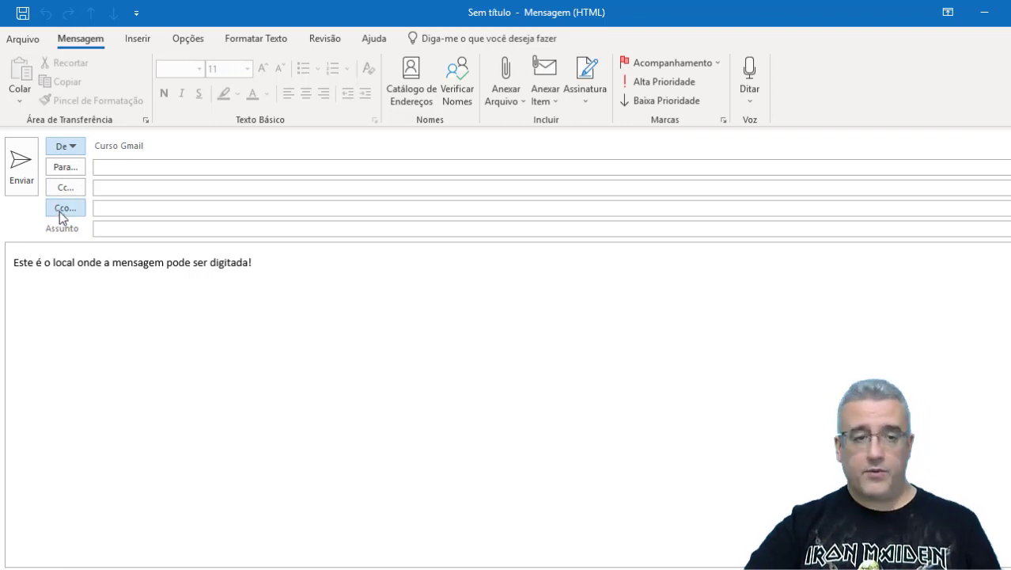
# - On the Opções tab, turn the Cco field off and back on
pyautogui.click(198, 39)
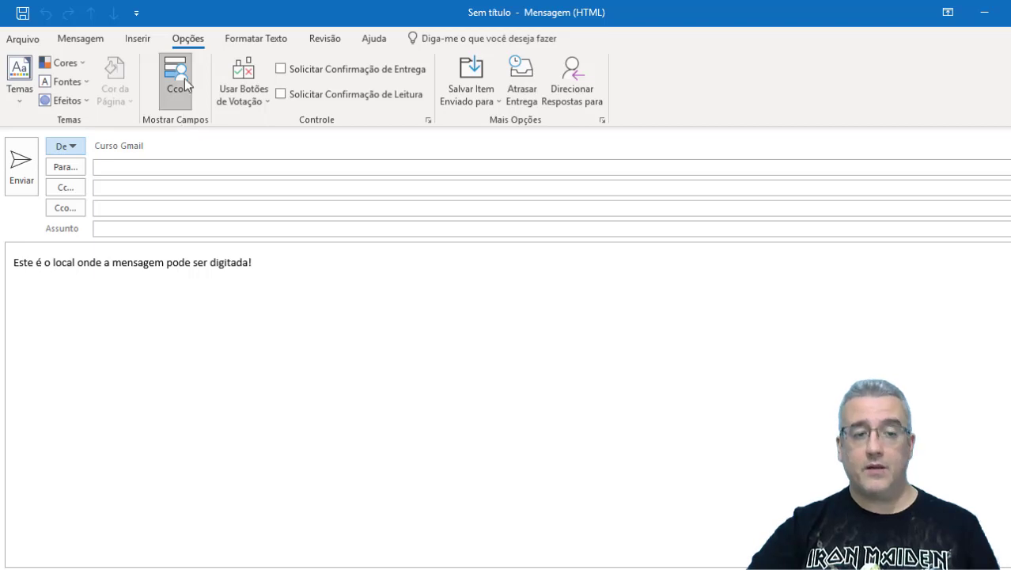
pyautogui.click(178, 79)
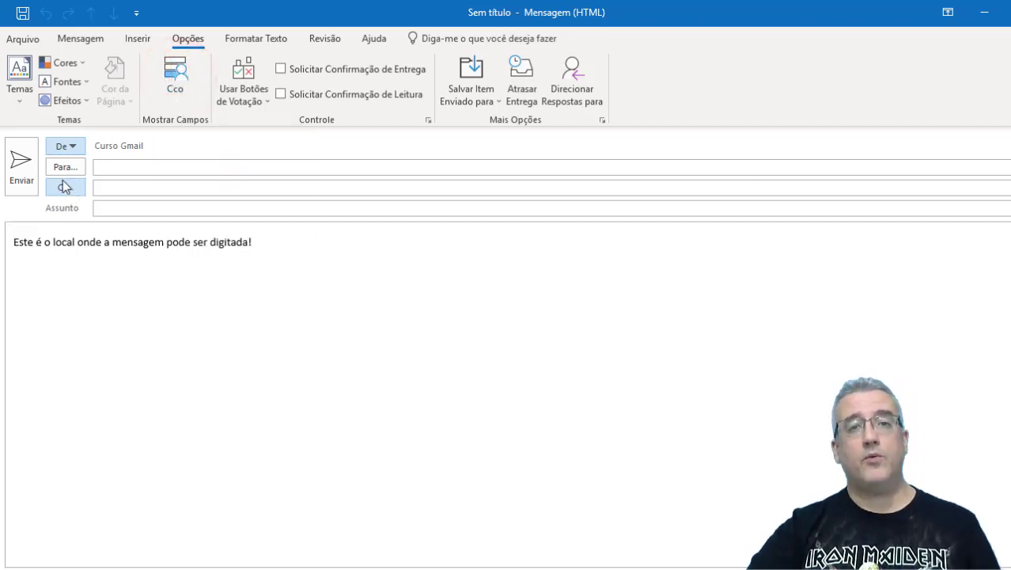
pyautogui.click(166, 78)
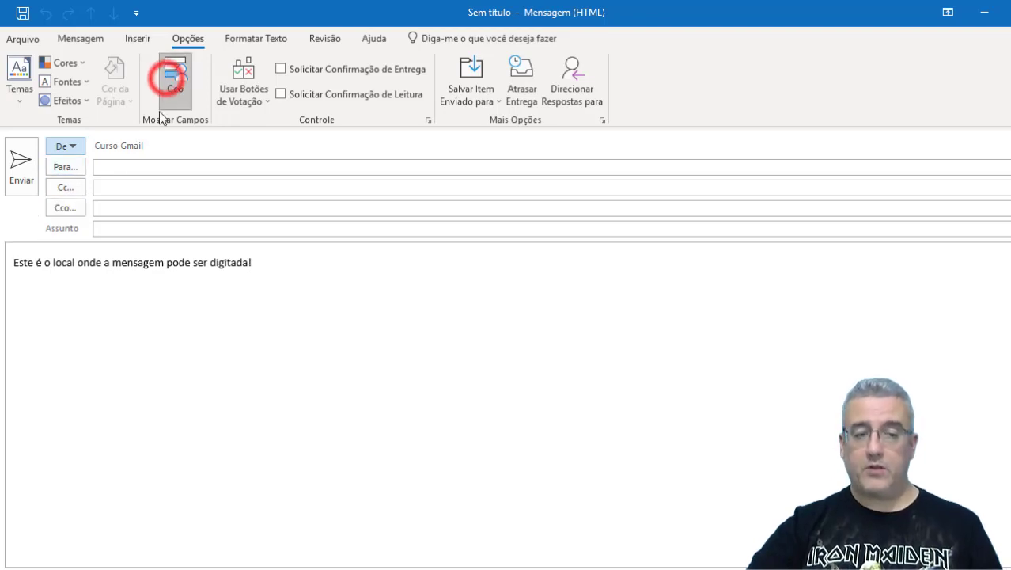
# - Move through the Para and Cc fields into the Cco field
pyautogui.click(133, 167)
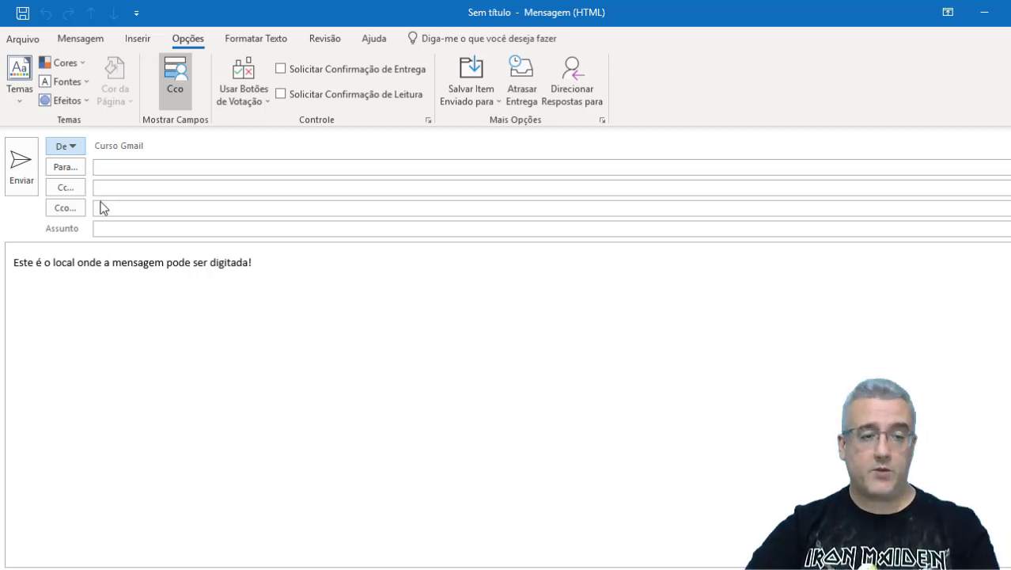
pyautogui.click(114, 167)
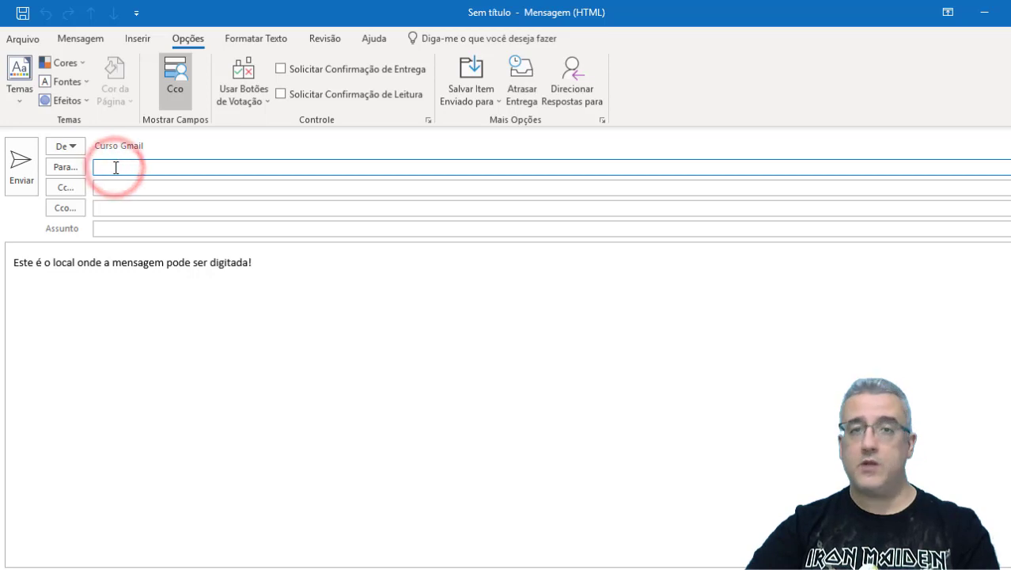
pyautogui.click(114, 188)
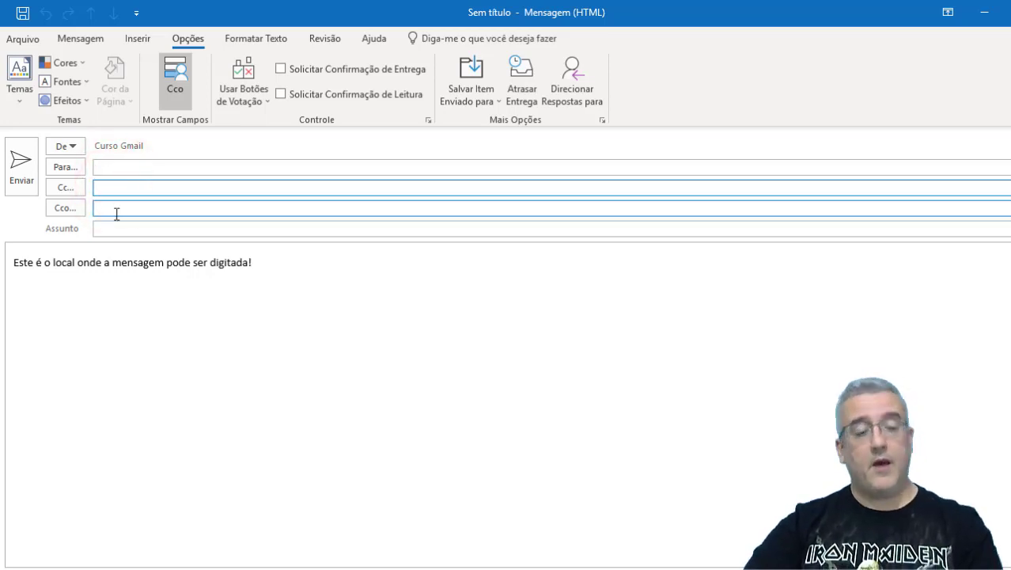
pyautogui.click(115, 209)
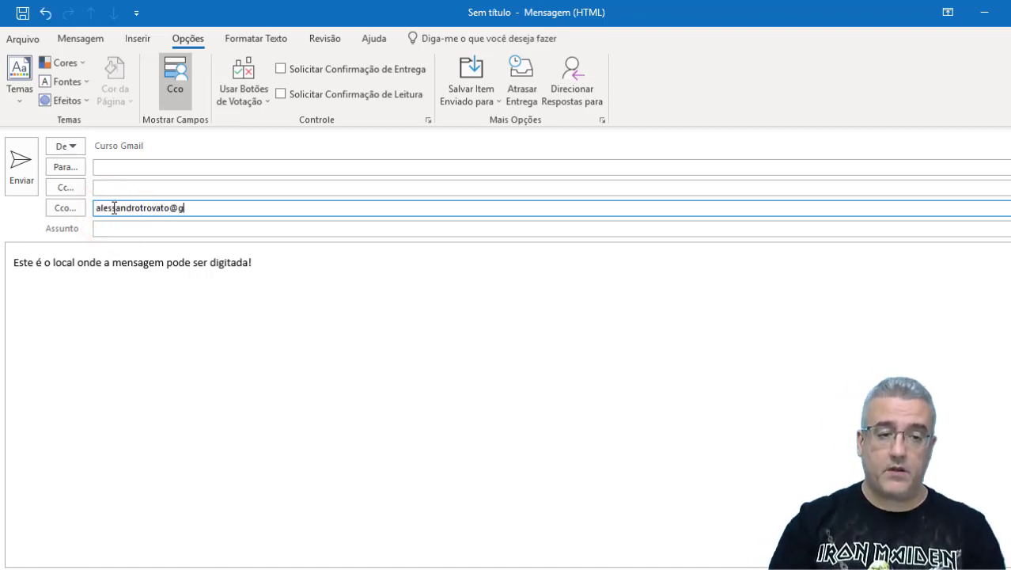
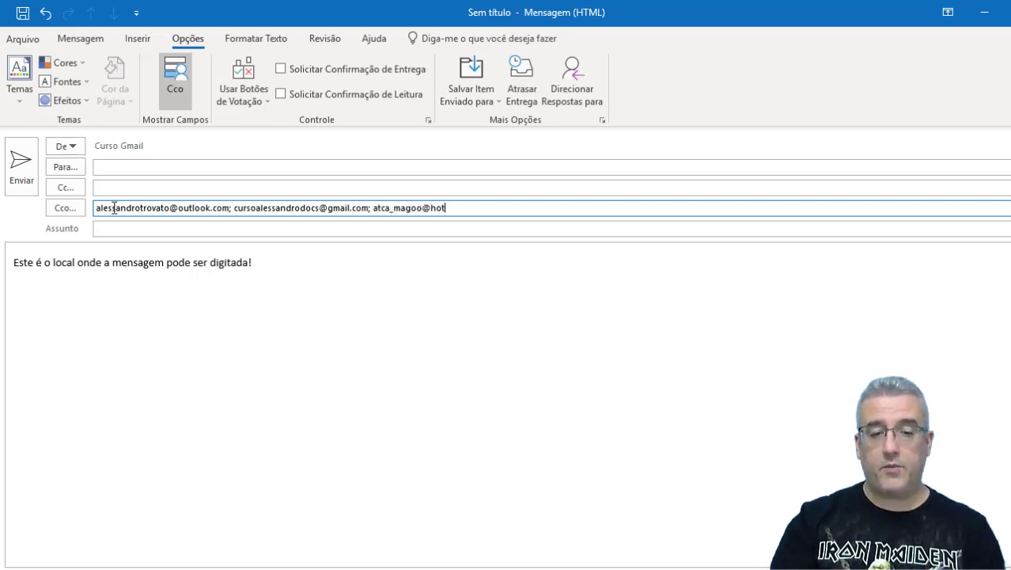
# - Enter the three recipients' e-mail addresses, separated by semicolons, in the Cco field
pyautogui.press('Tab')
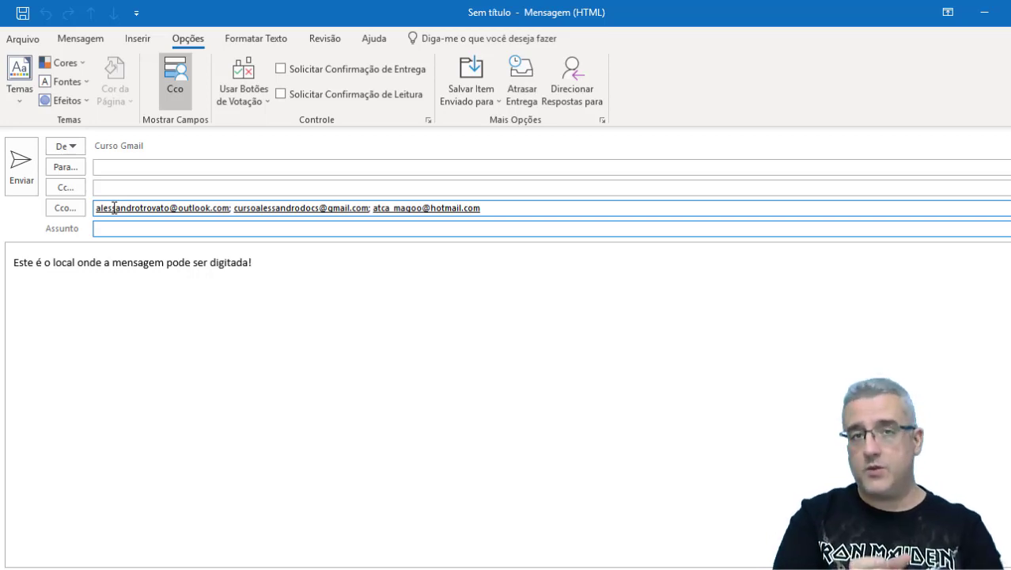
# - Set the subject to 'Teste de Envio com Cópia Oculta'
pyautogui.click(128, 225)
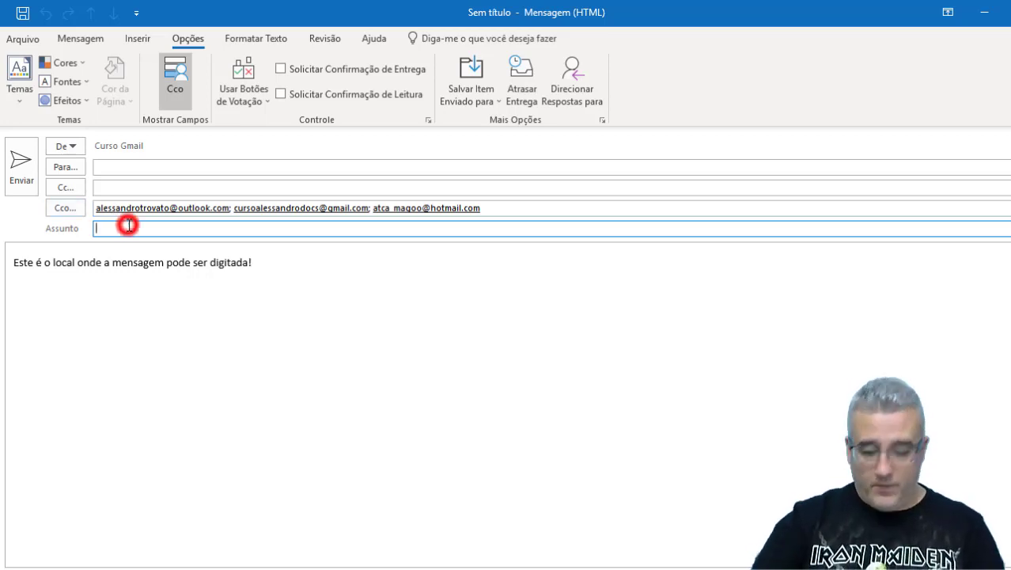
pyautogui.write('Teste de Envio')
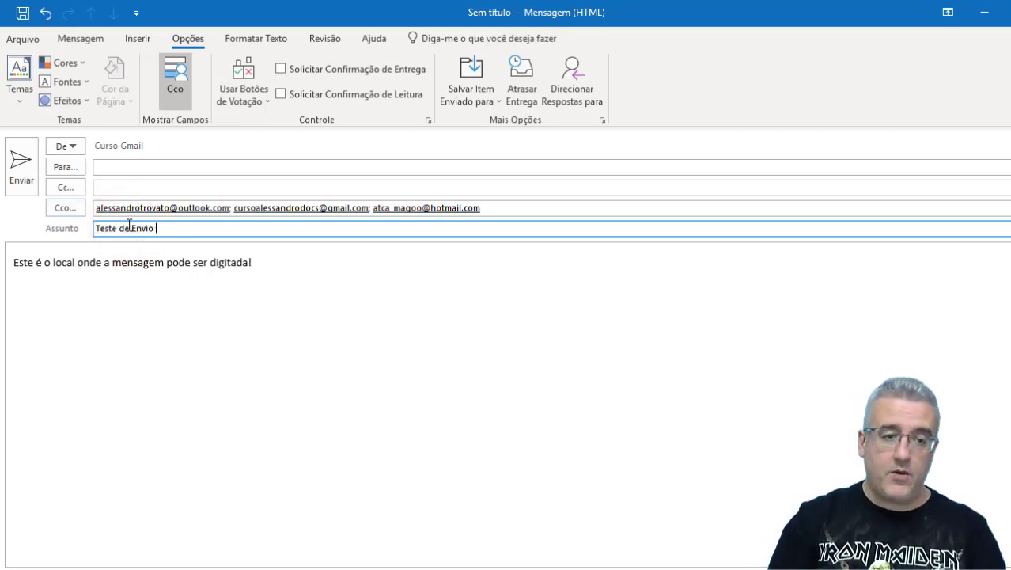
pyautogui.write(' com Cópia Ocult')
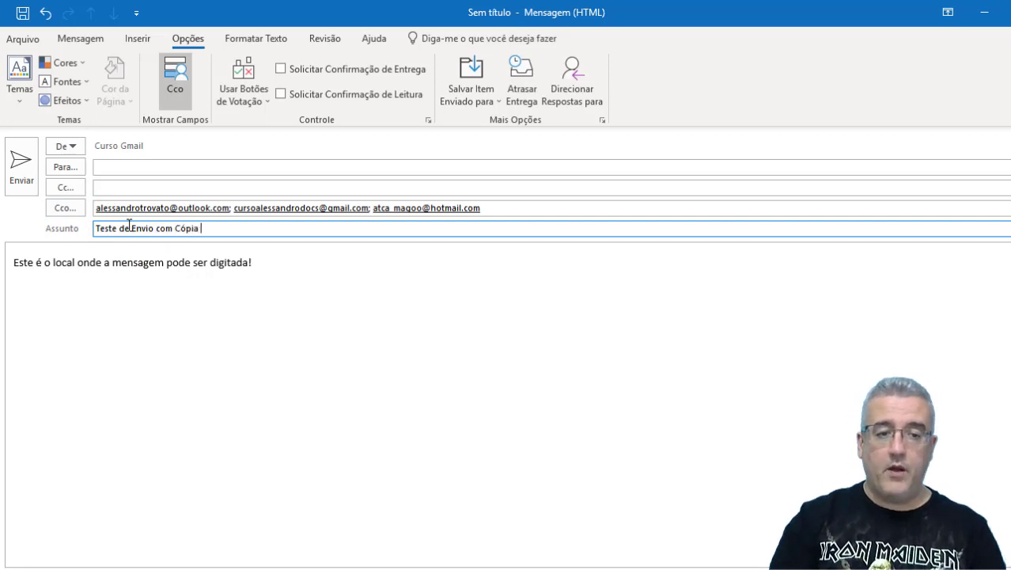
pyautogui.write('a')
pyautogui.click(238, 204)
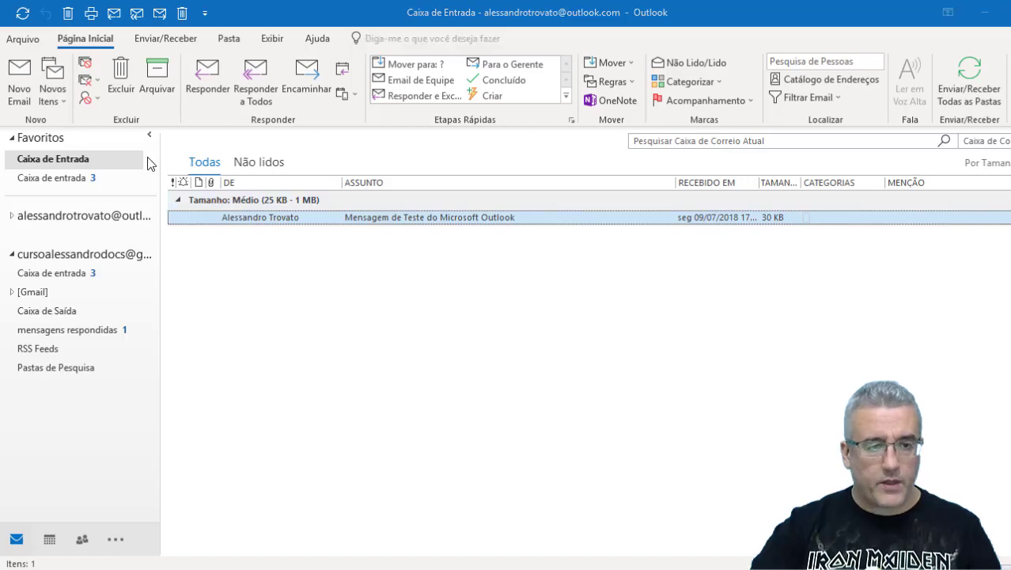
# - Review the configured email accounts in Account Settings, then close the list
pyautogui.click(22, 38)
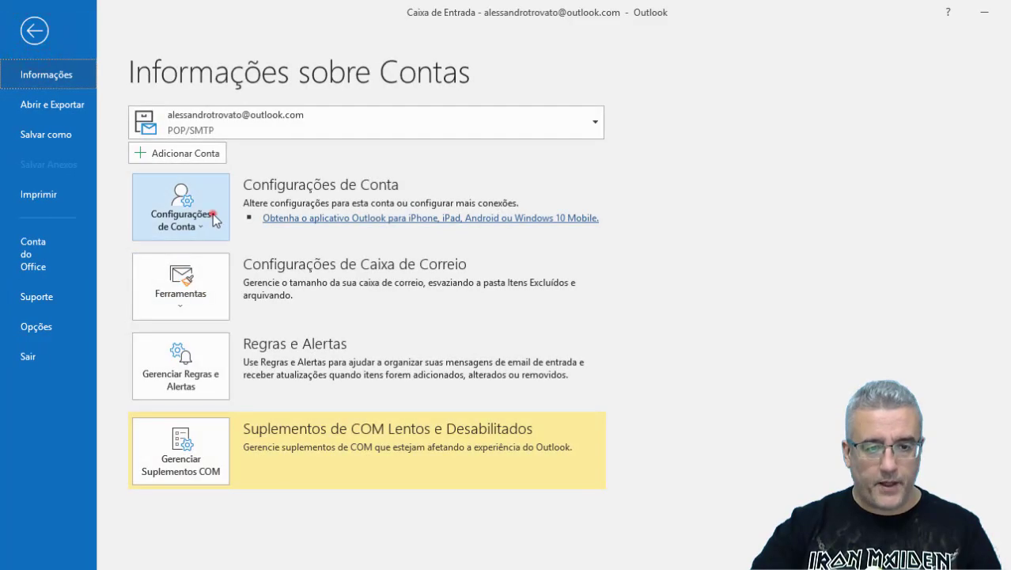
pyautogui.click(209, 211)
pyautogui.click(229, 261)
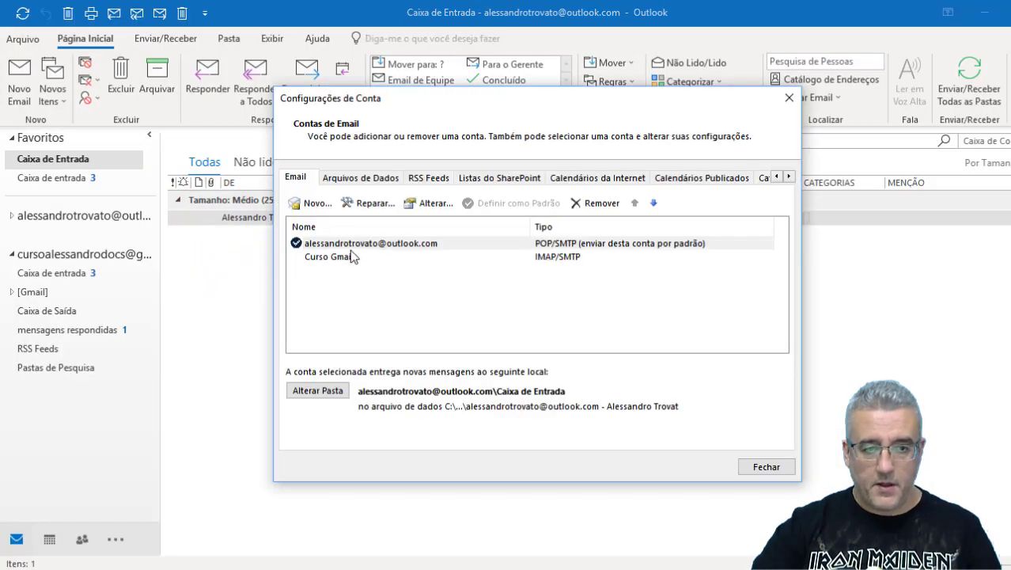
pyautogui.press('Escape')
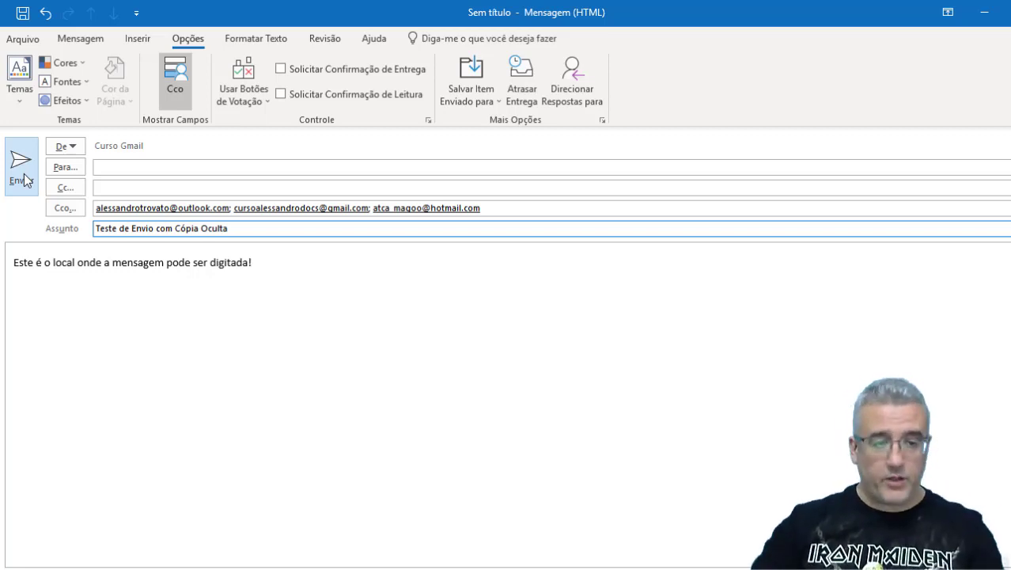
# - Send the Bcc test message, then open and dismiss the status bar options
pyautogui.moveTo(318, 206)
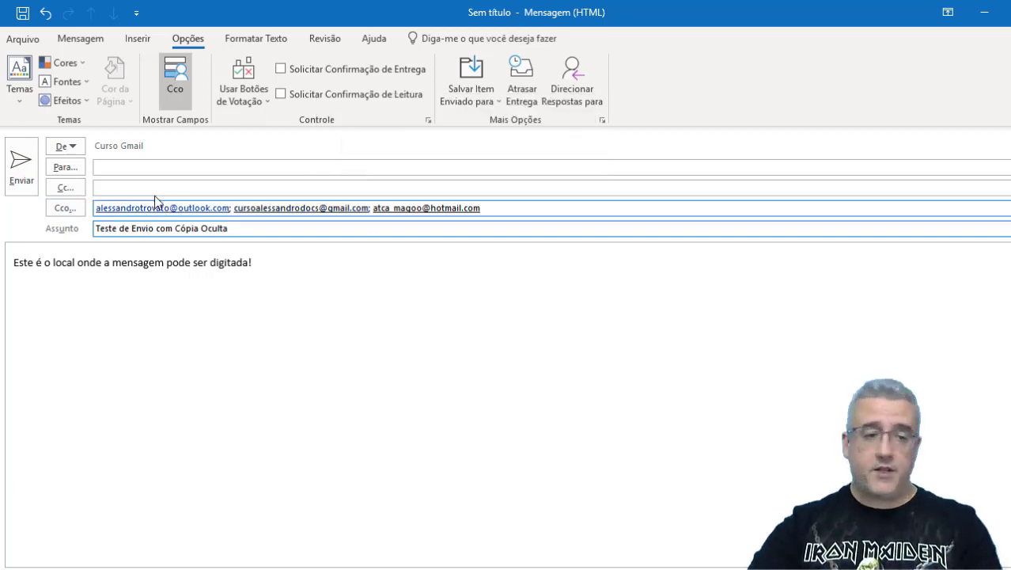
pyautogui.click(32, 160)
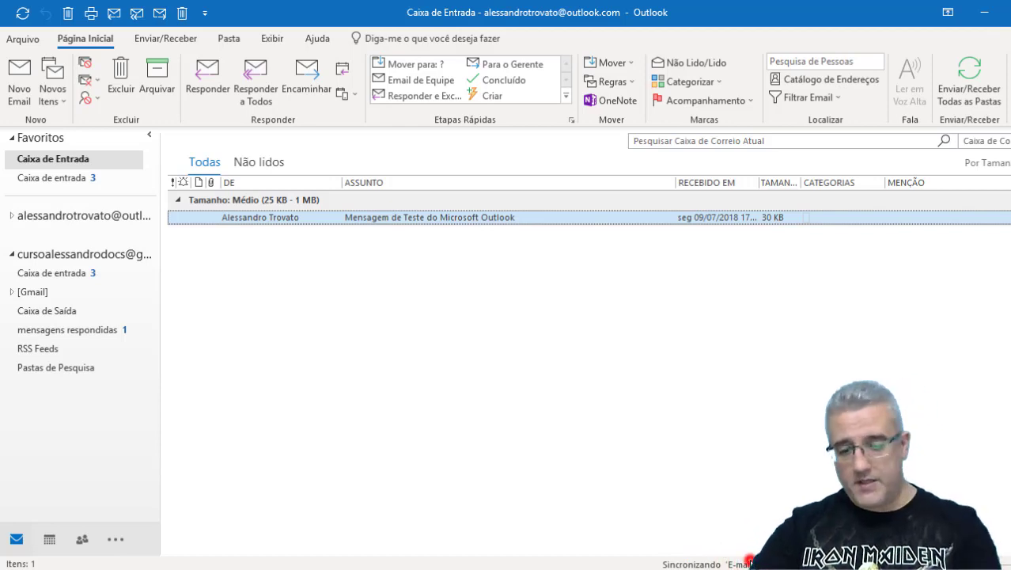
pyautogui.rightClick(739, 563)
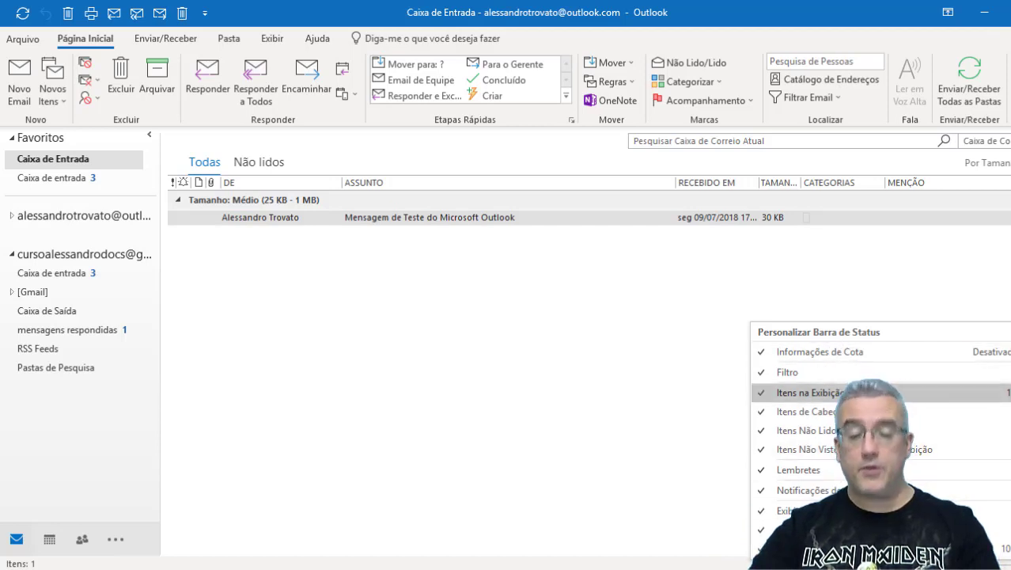
pyautogui.click(630, 341)
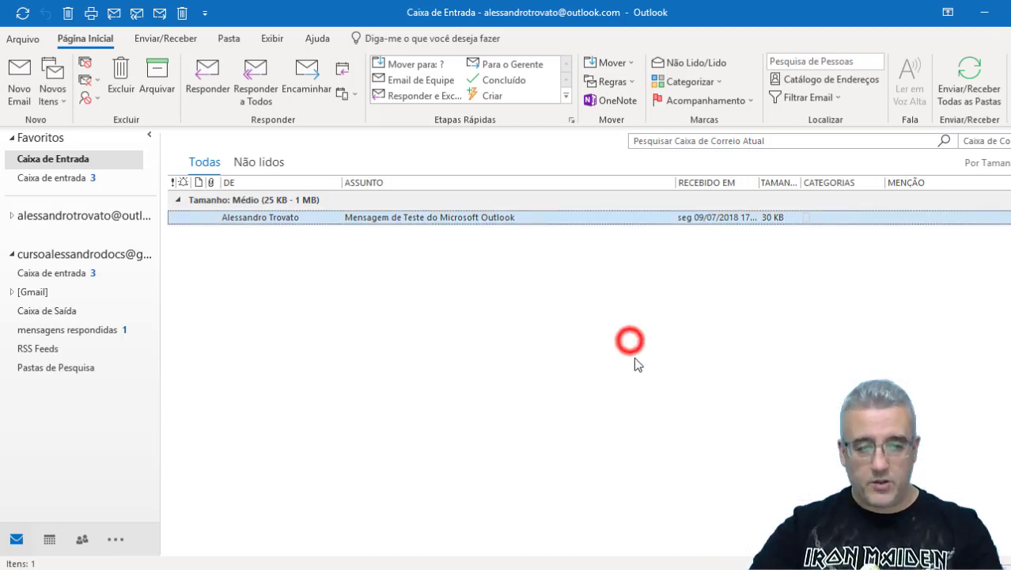
# - Run Enviar/Receber Todas as Pastas and let the sync finish so 'Teste de Envio com Cópia Oculta' lands in the Inbox
pyautogui.click(24, 14)
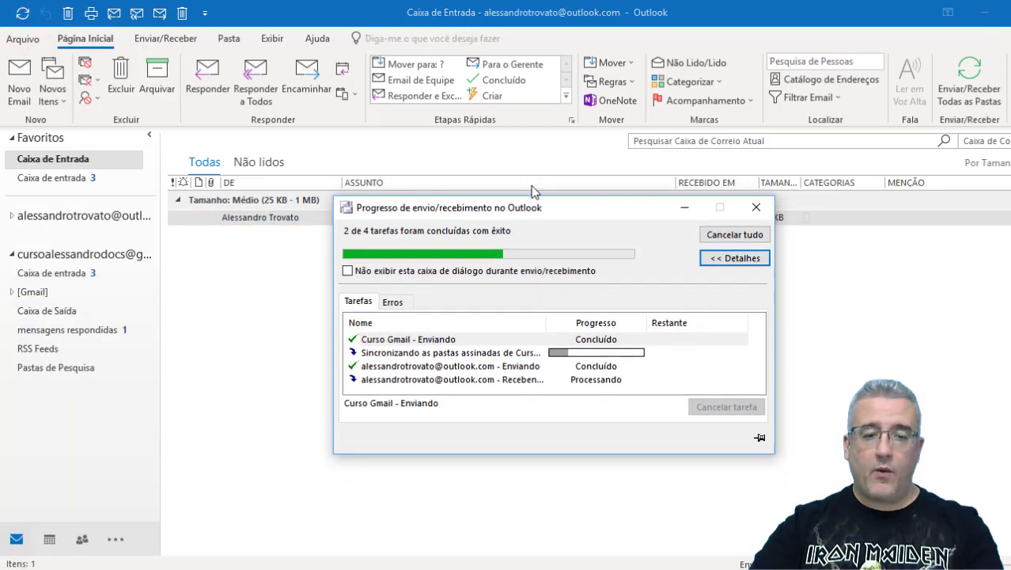
pyautogui.moveTo(510, 212); pyautogui.dragTo(518, 142)
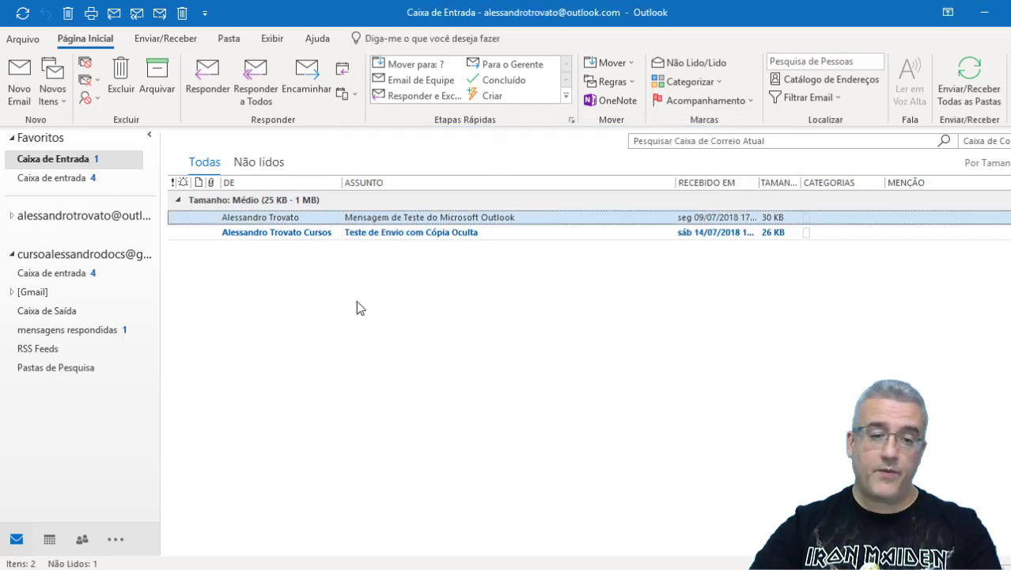
pyautogui.click(388, 278)
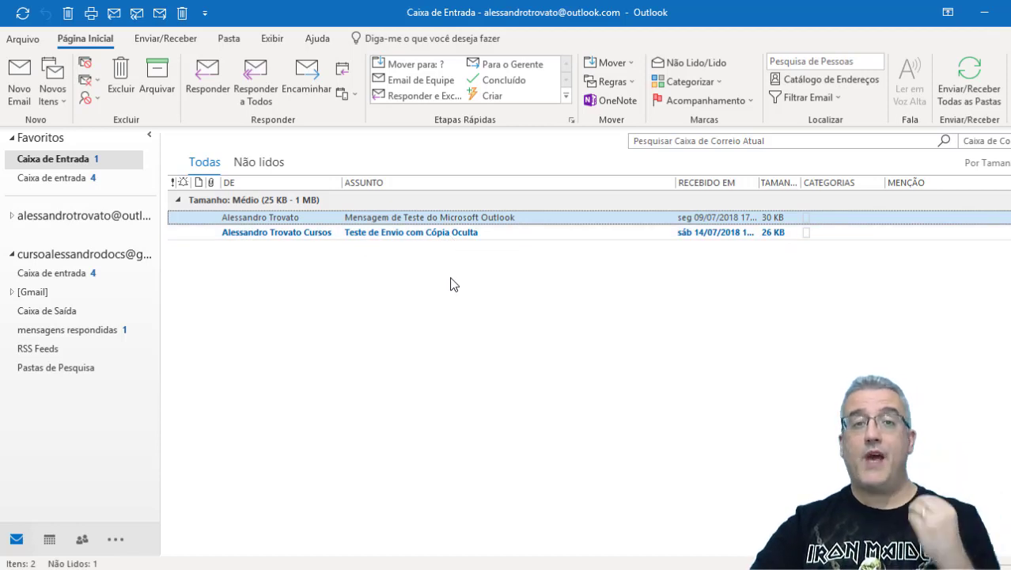
pyautogui.click(436, 232)
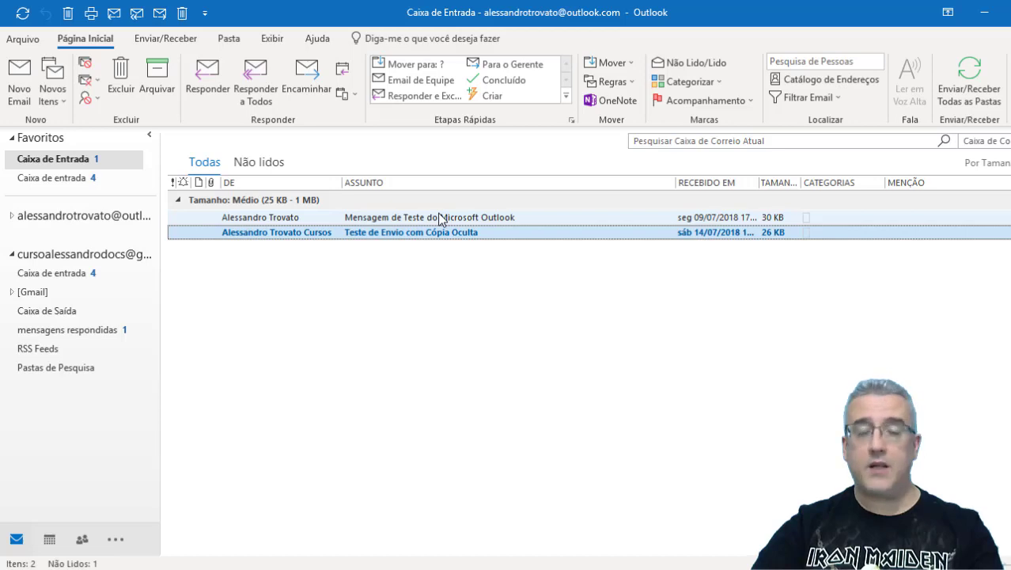
pyautogui.click(440, 218)
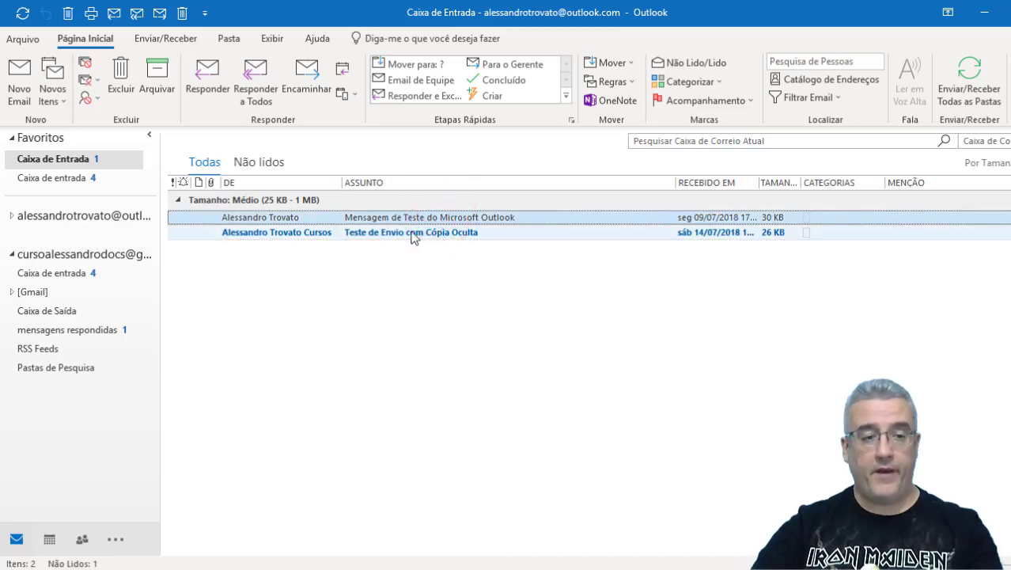
pyautogui.click(66, 181)
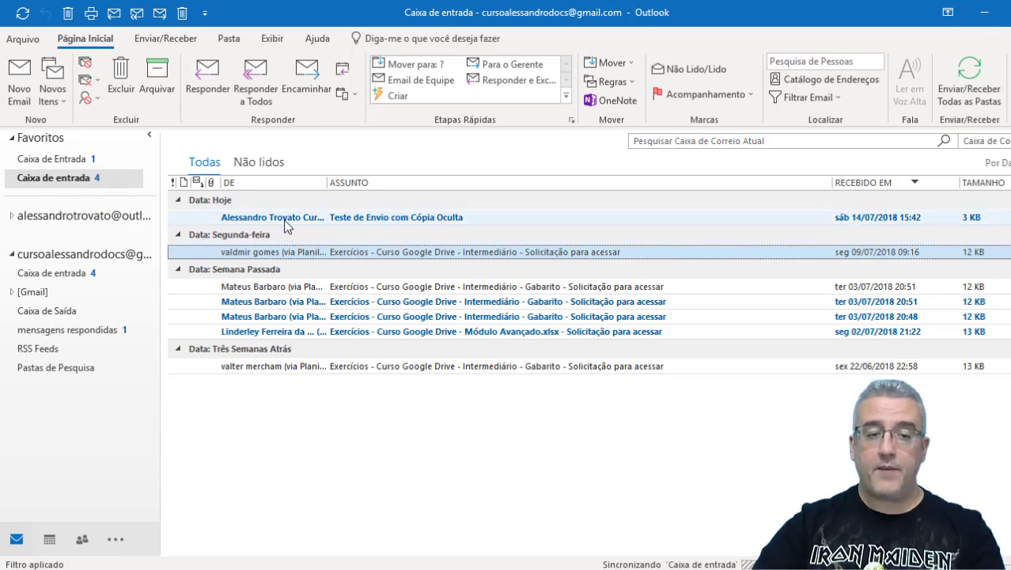
pyautogui.click(283, 218)
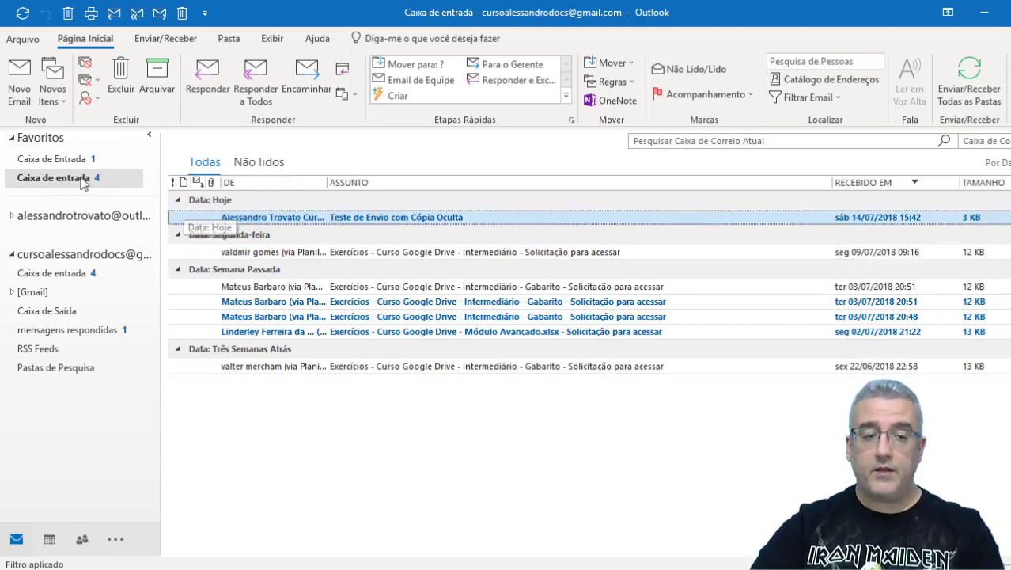
pyautogui.click(69, 158)
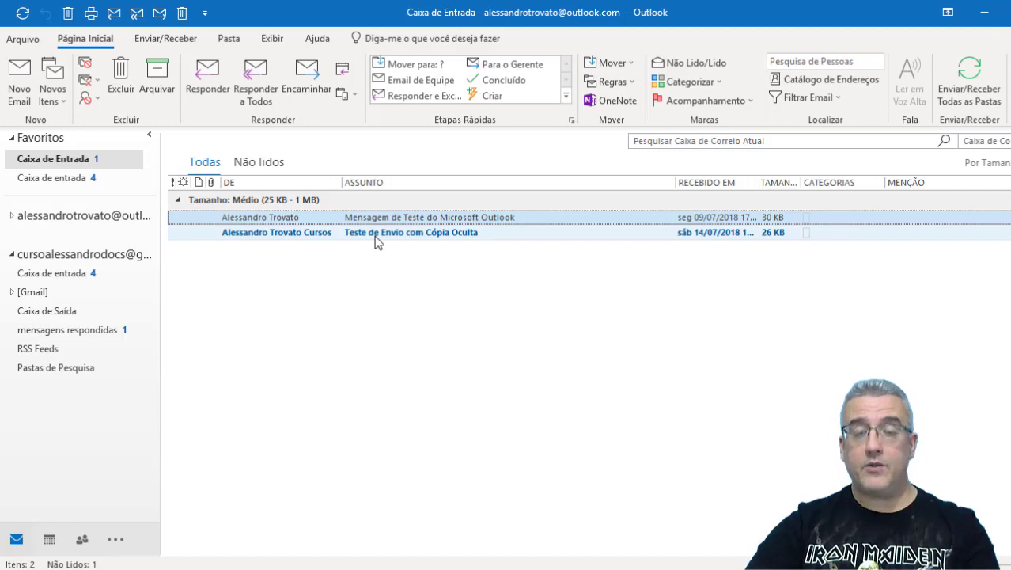
# - Open the received 'Teste de Envio com Cópia Oculta' in its own window and inspect the sender and To lines
pyautogui.doubleClick(375, 236)
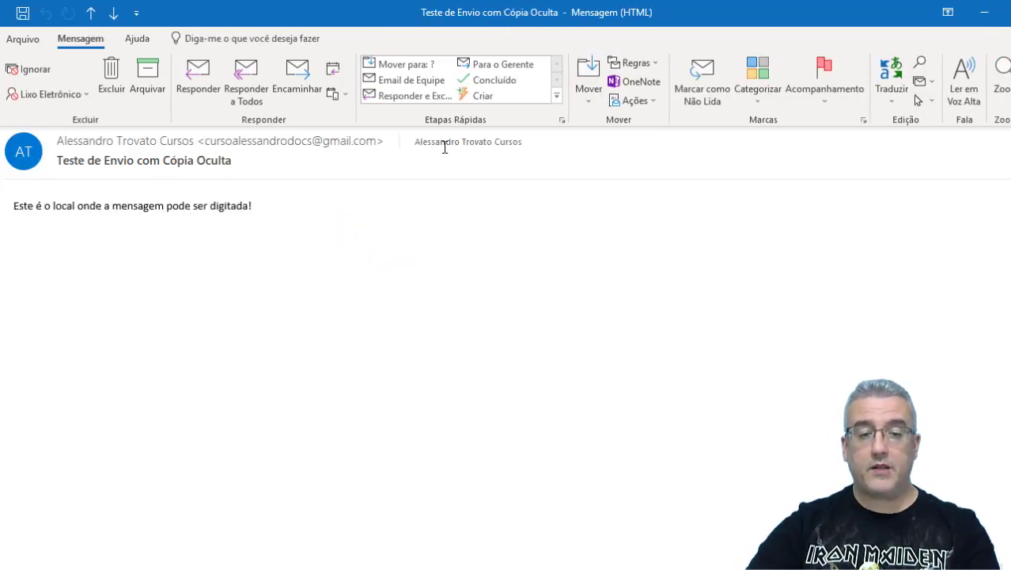
pyautogui.moveTo(465, 145)
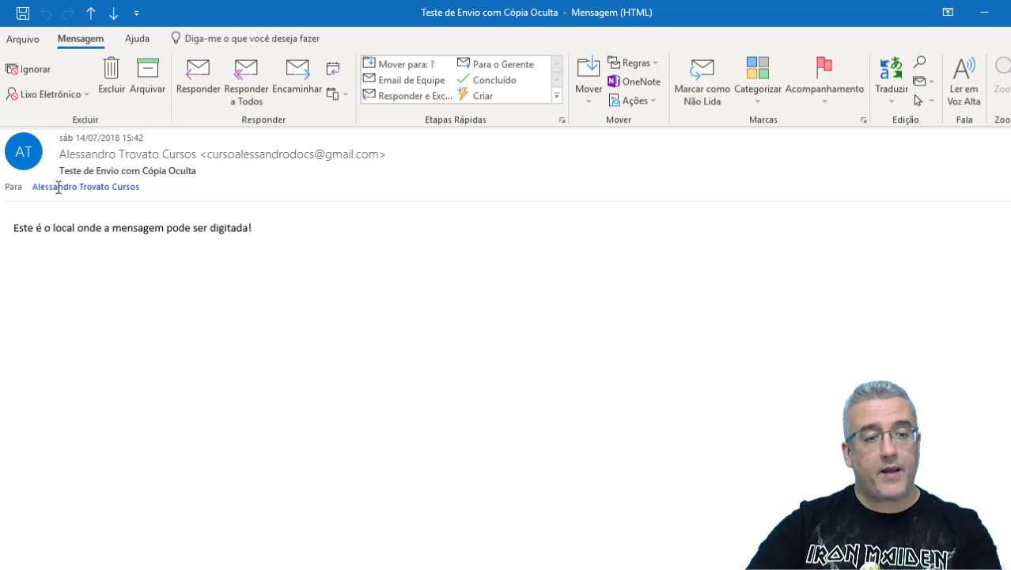
pyautogui.moveTo(132, 186)
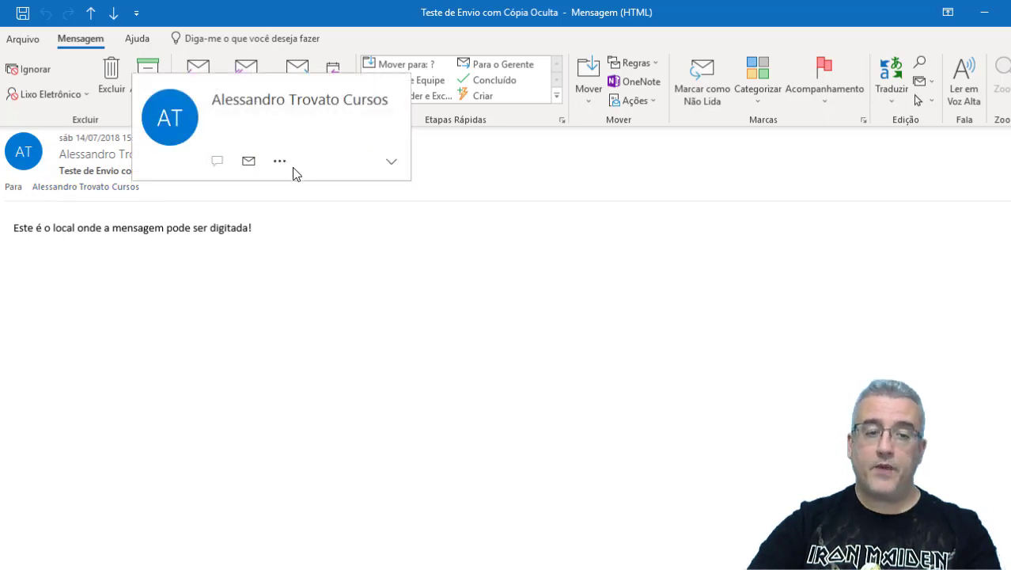
pyautogui.click(89, 154)
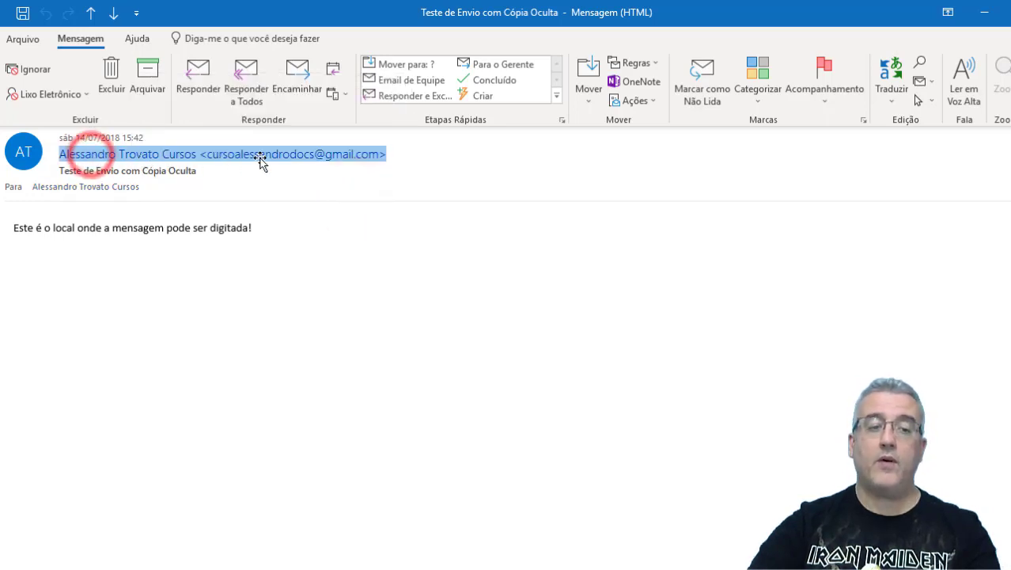
pyautogui.click(212, 172)
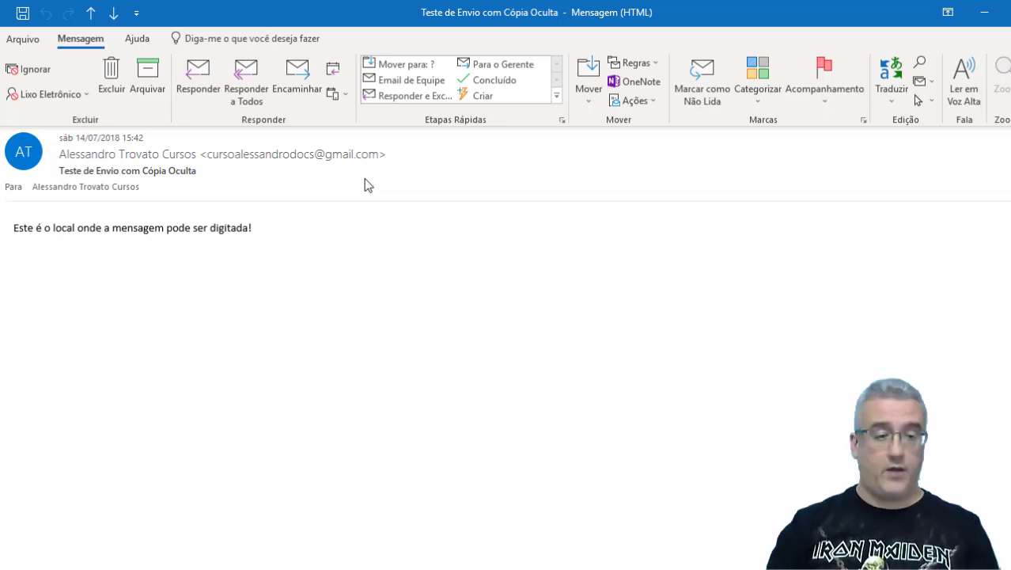
# - Close the message, then open the sender's copy in the Gmail inbox and select its Cco line
pyautogui.click(328, 244)
pyautogui.press('Escape')
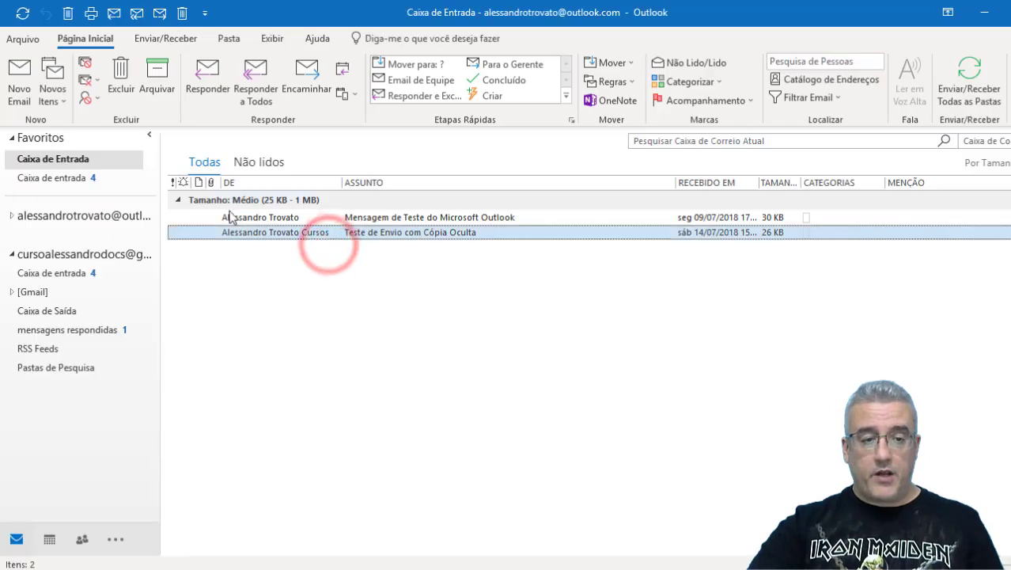
pyautogui.click(88, 178)
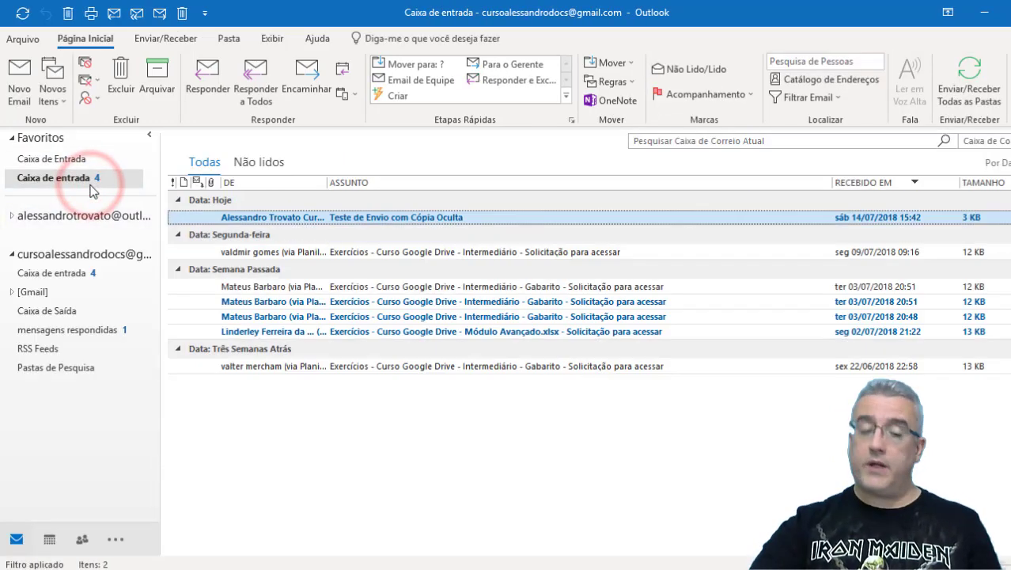
pyautogui.doubleClick(398, 219)
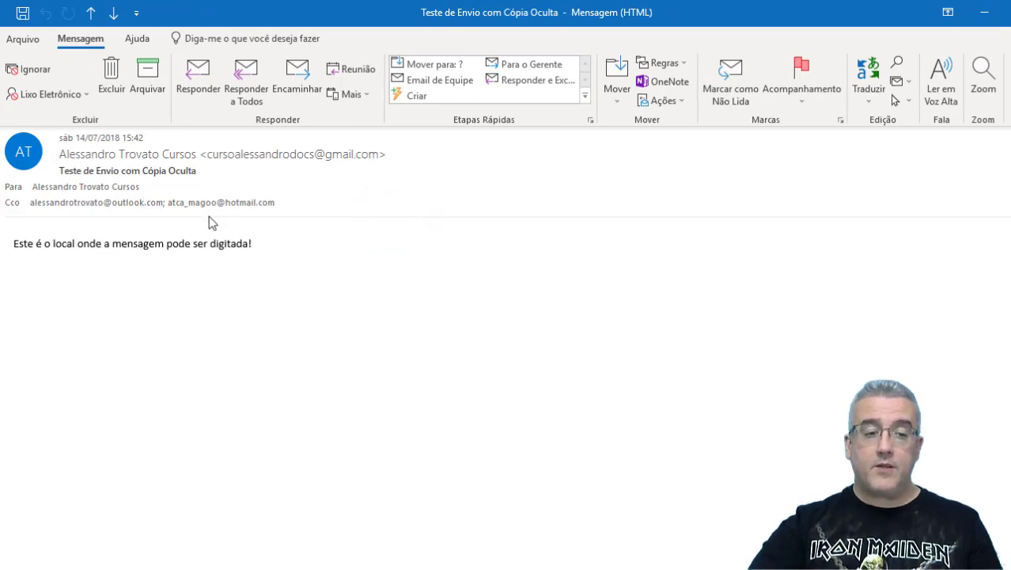
pyautogui.moveTo(333, 203); pyautogui.dragTo(52, 202)
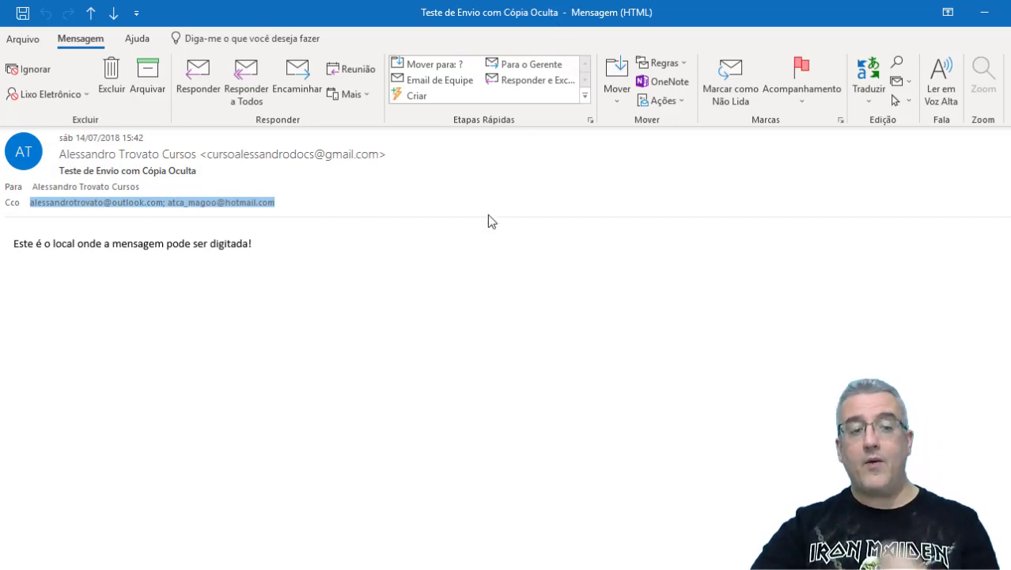
pyautogui.press('Escape')
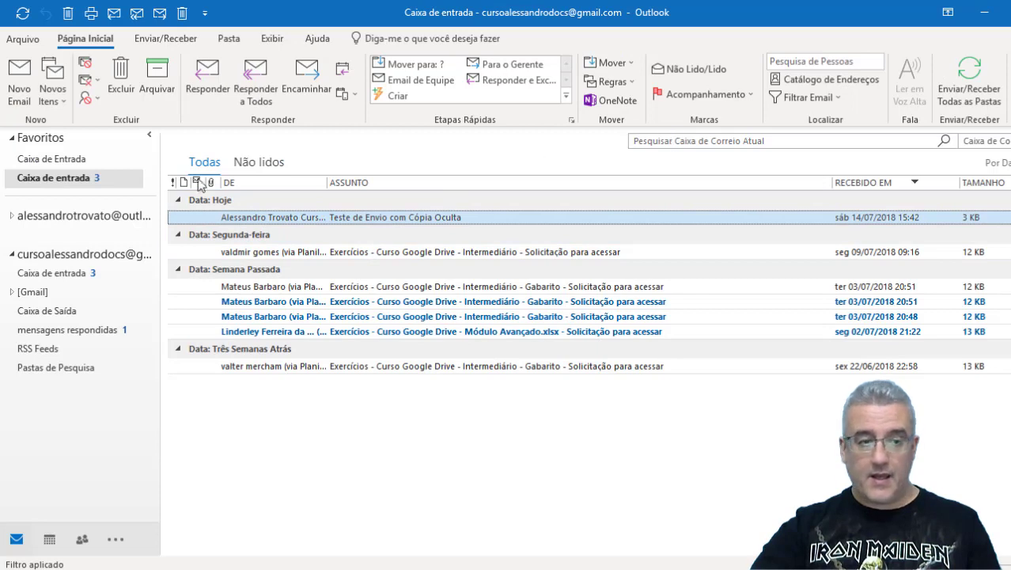
# - Reopen the test message from the Gmail inbox, close it, and switch to the outlook.com inbox
pyautogui.click(79, 182)
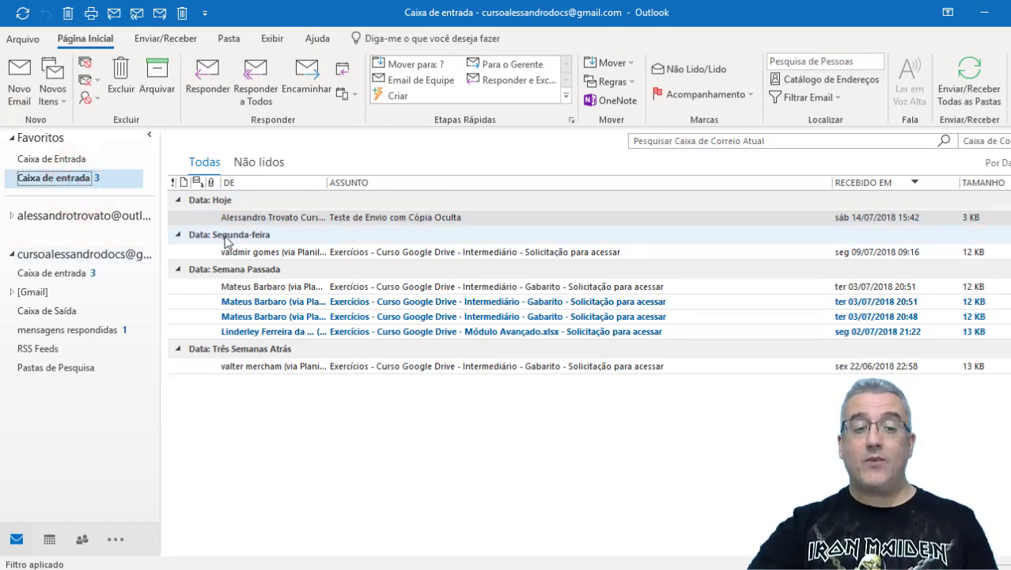
pyautogui.doubleClick(278, 218)
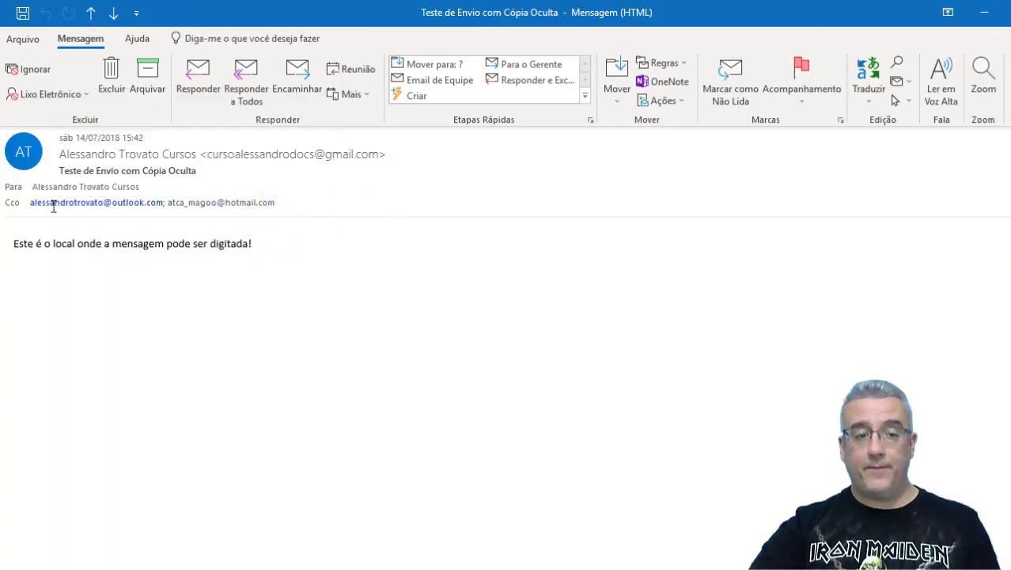
pyautogui.click(214, 244)
pyautogui.press('Escape')
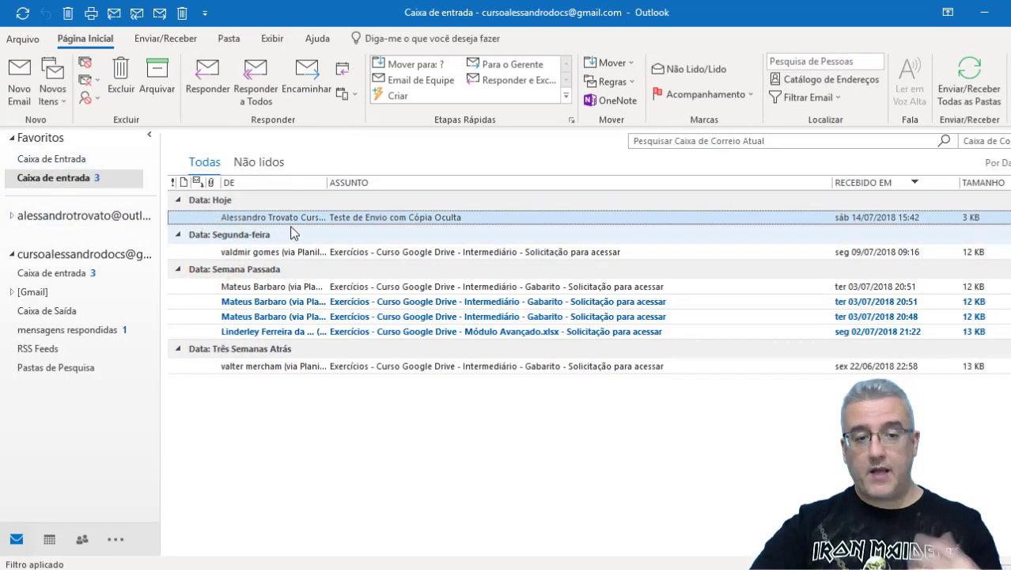
pyautogui.click(55, 161)
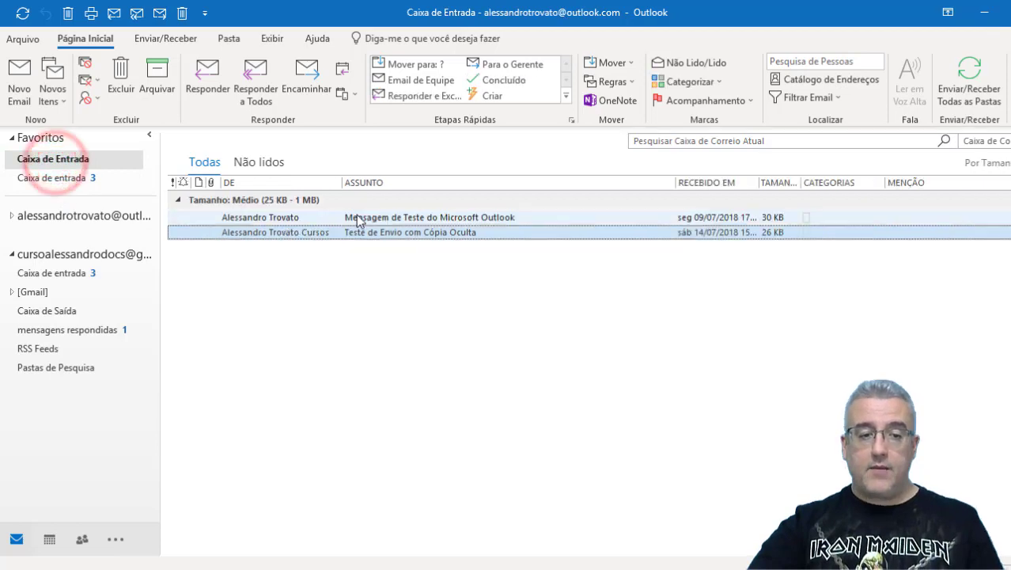
# - Open 'Teste de Envio com Cópia Oculta' from the outlook.com inbox and dismiss the sender's contact card
pyautogui.click(444, 218)
pyautogui.doubleClick(425, 232)
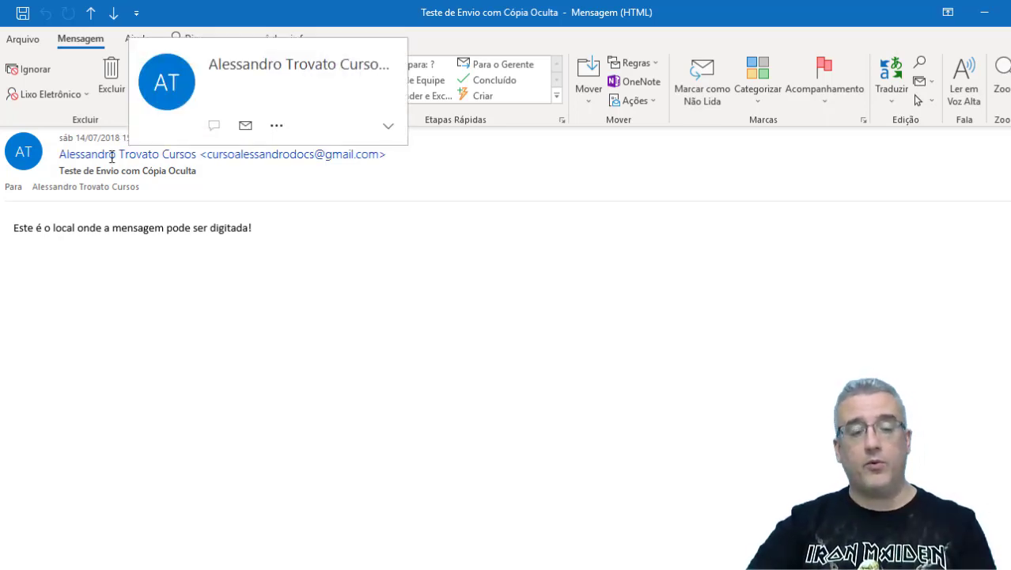
pyautogui.click(319, 227)
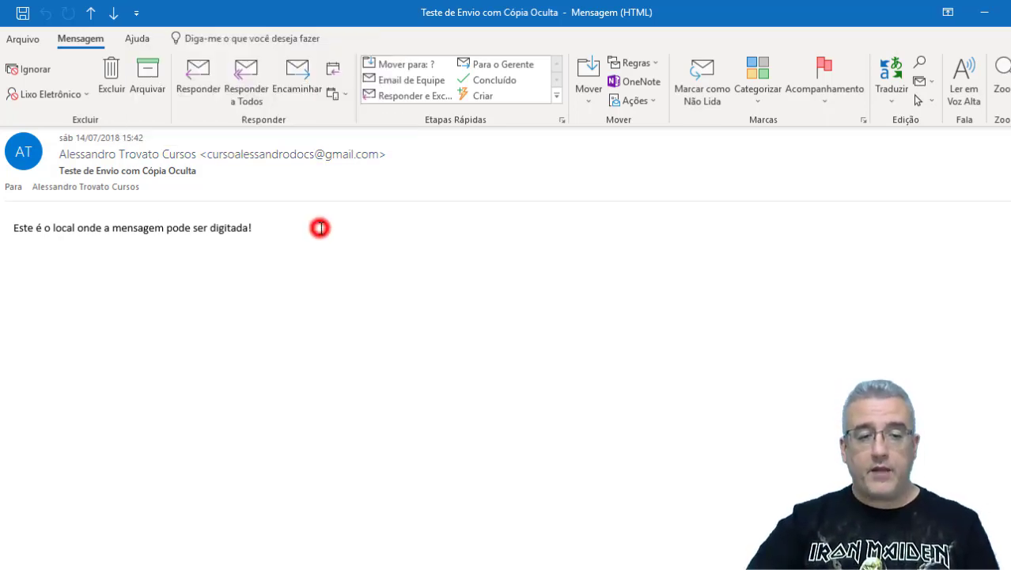
# - Start a Reply All to the test message and confirm its Cc and Cco fields are empty
pyautogui.click(249, 76)
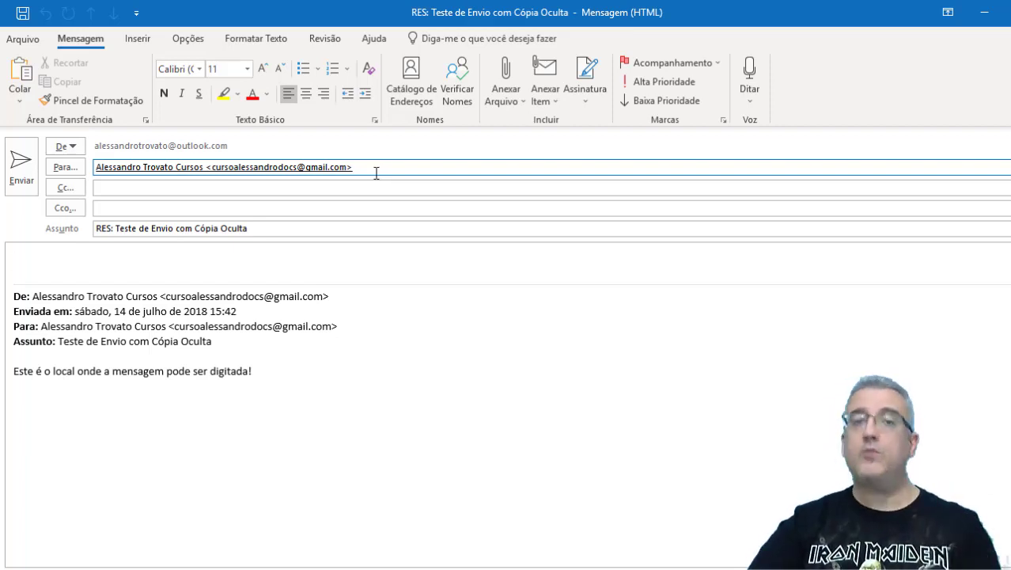
pyautogui.click(117, 209)
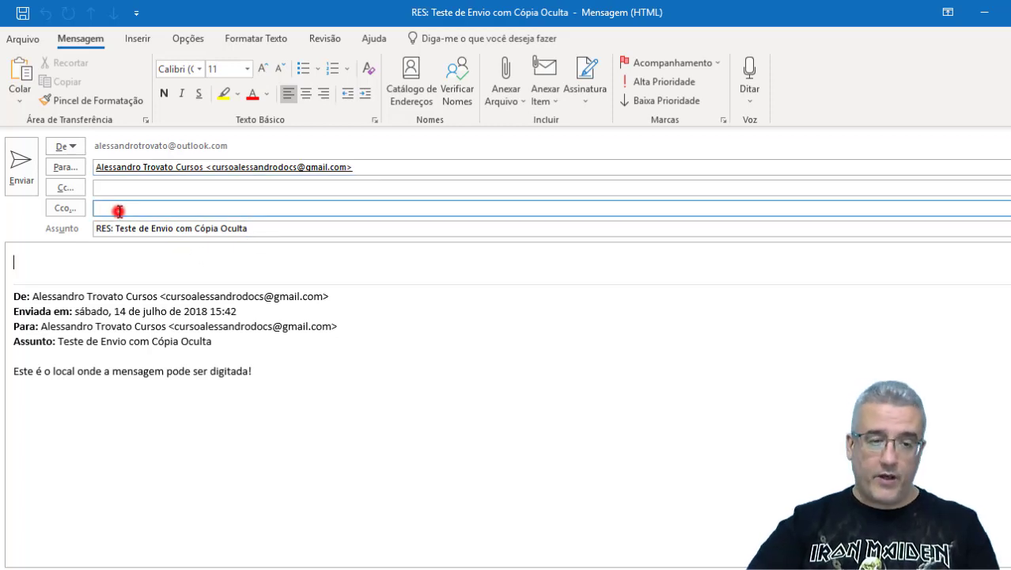
pyautogui.click(104, 208)
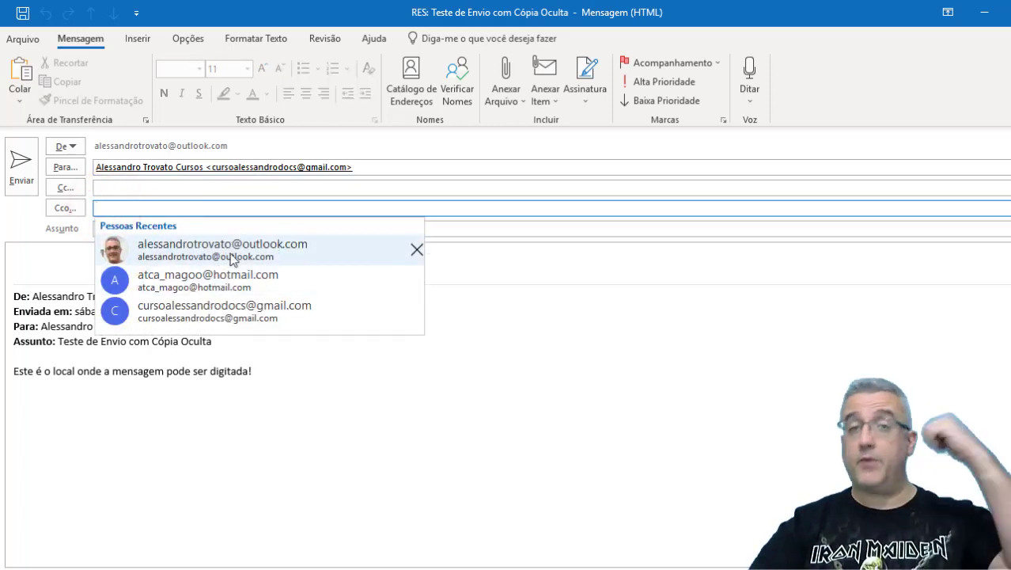
pyautogui.click(128, 187)
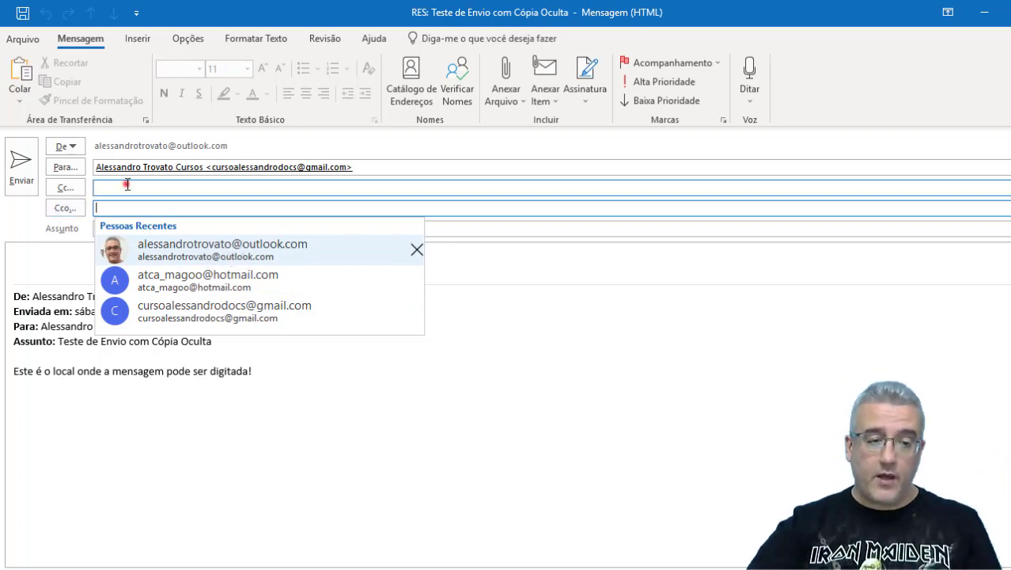
pyautogui.click(497, 217)
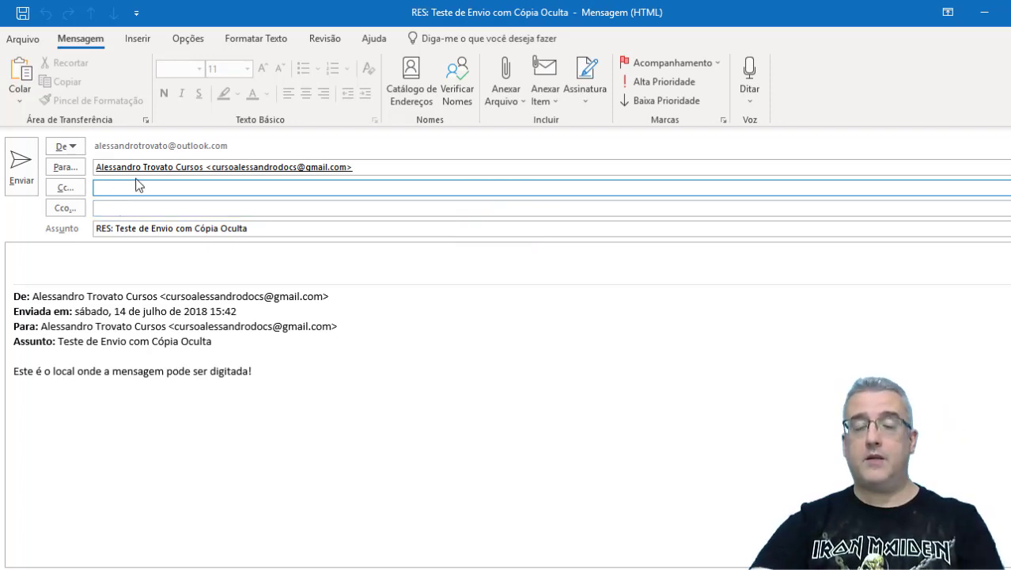
pyautogui.click(212, 206)
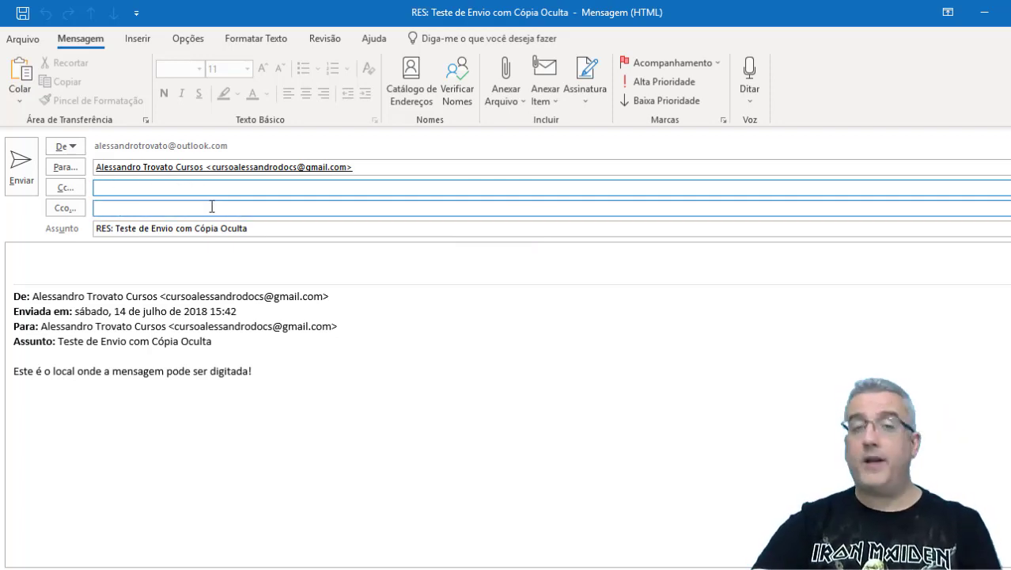
# - Write 'Resposta' in the reply body and send the RES: reply
pyautogui.click(92, 257)
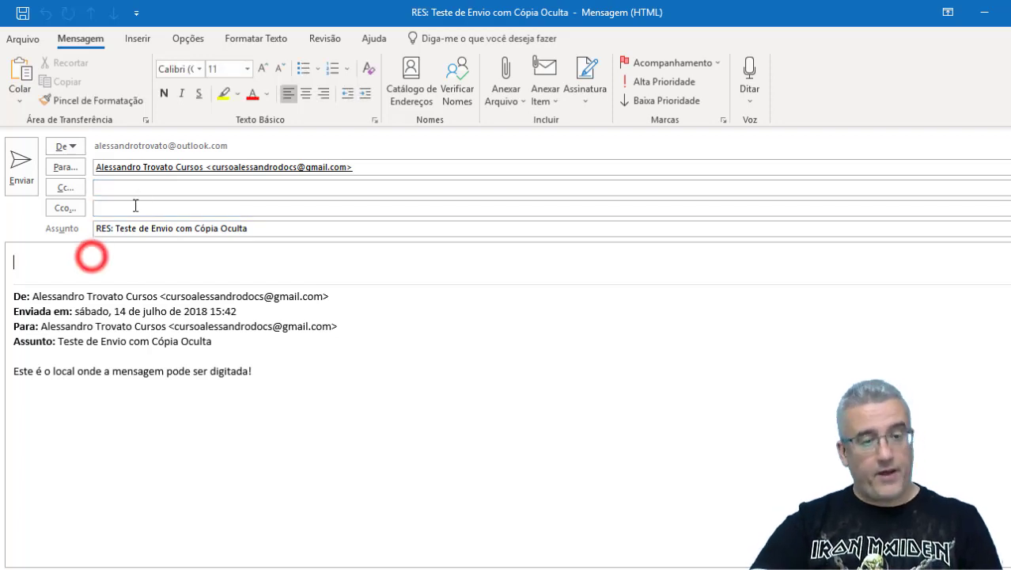
pyautogui.click(118, 227)
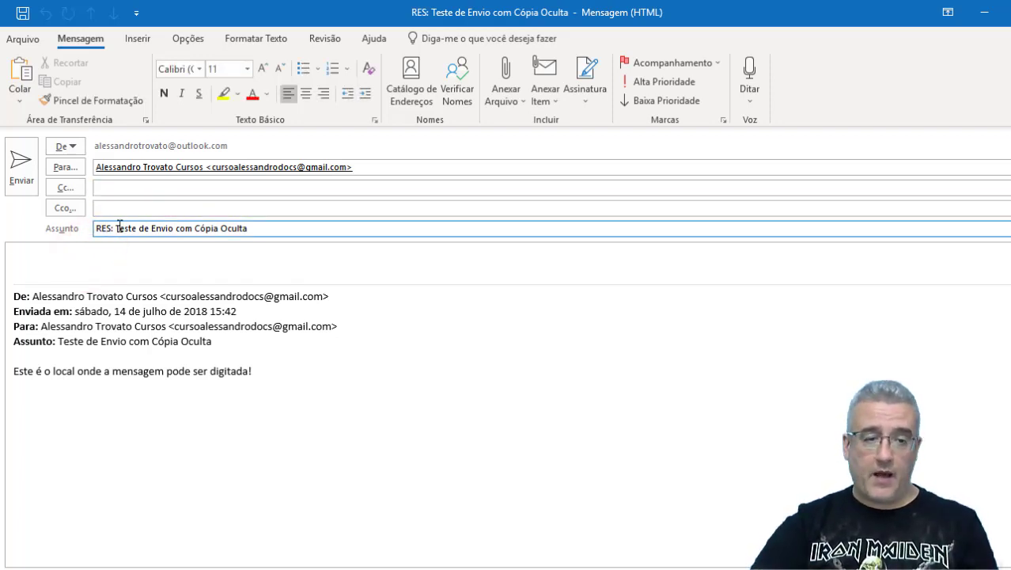
pyautogui.moveTo(117, 229); pyautogui.dragTo(95, 229)
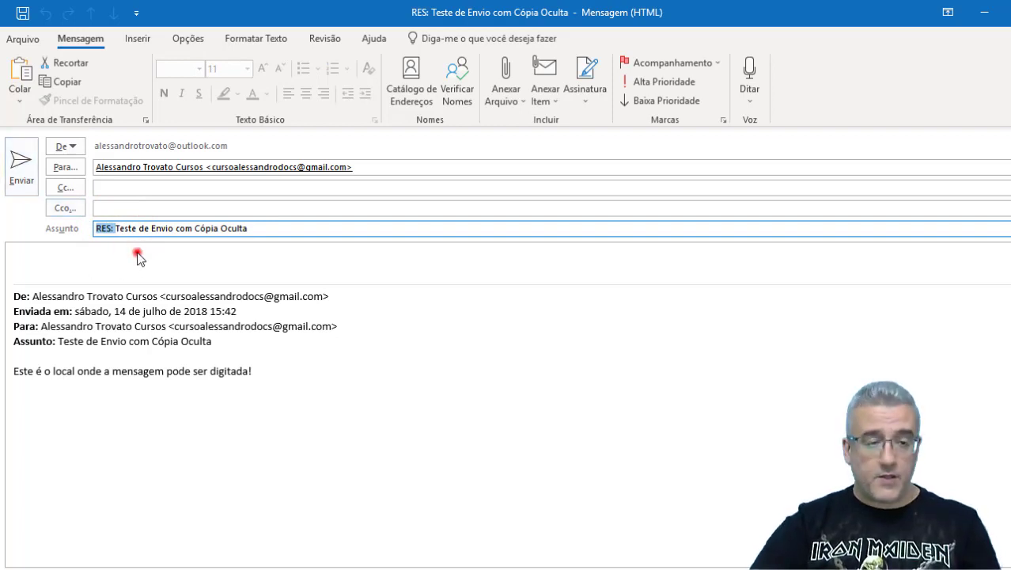
pyautogui.click(137, 253)
pyautogui.click(28, 255)
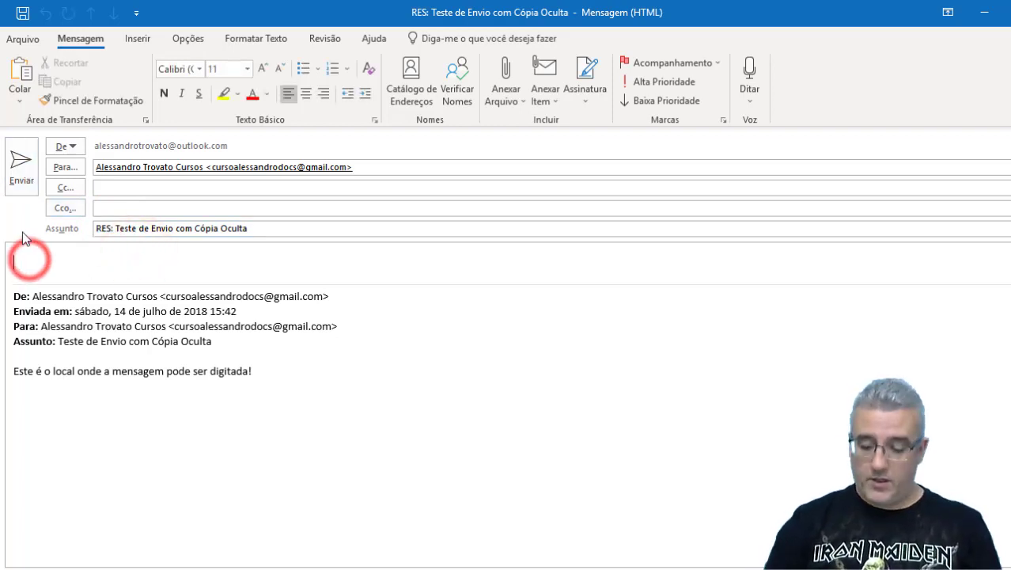
pyautogui.write('Respost')
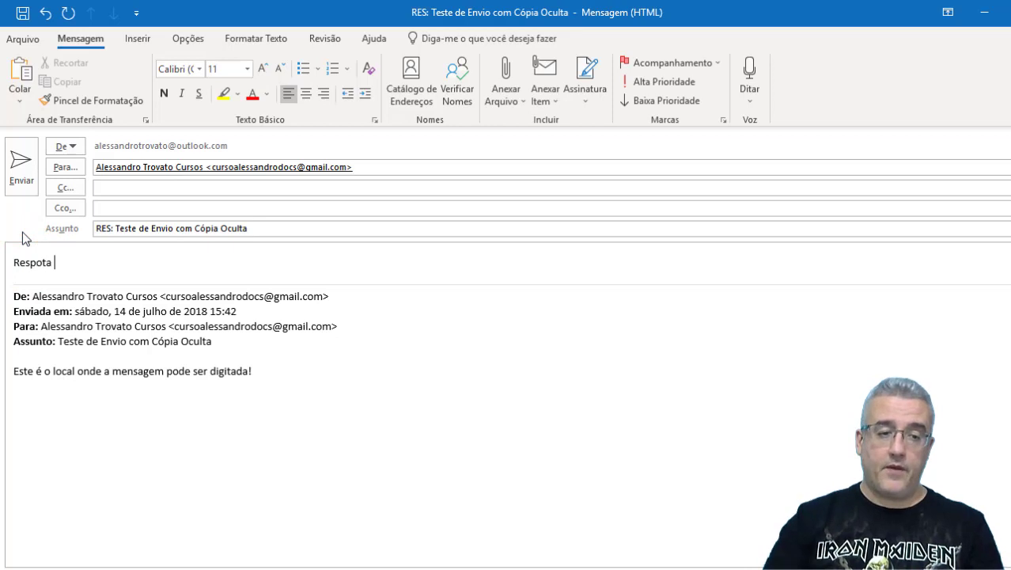
pyautogui.write('a')
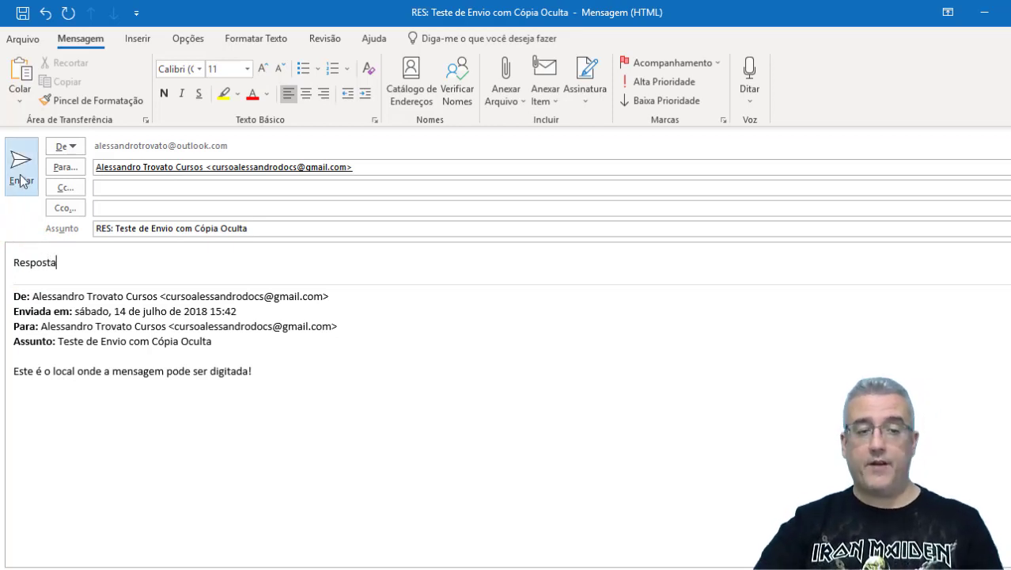
pyautogui.click(22, 181)
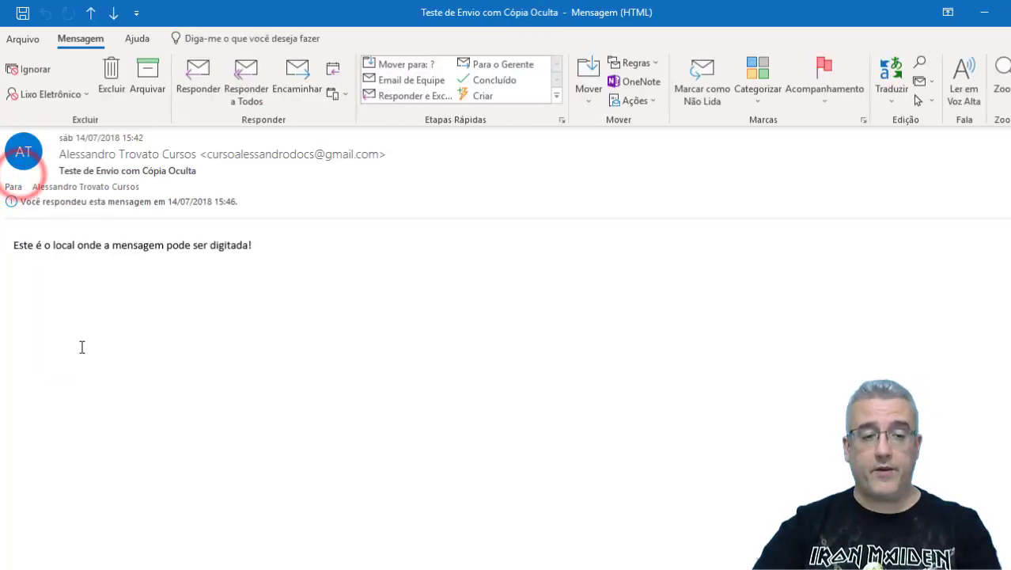
# - Read the 'RES: Teste de Envio com Cópia Oculta' reply in the Gmail inbox, then return to the outlook.com inbox
pyautogui.press('Escape')
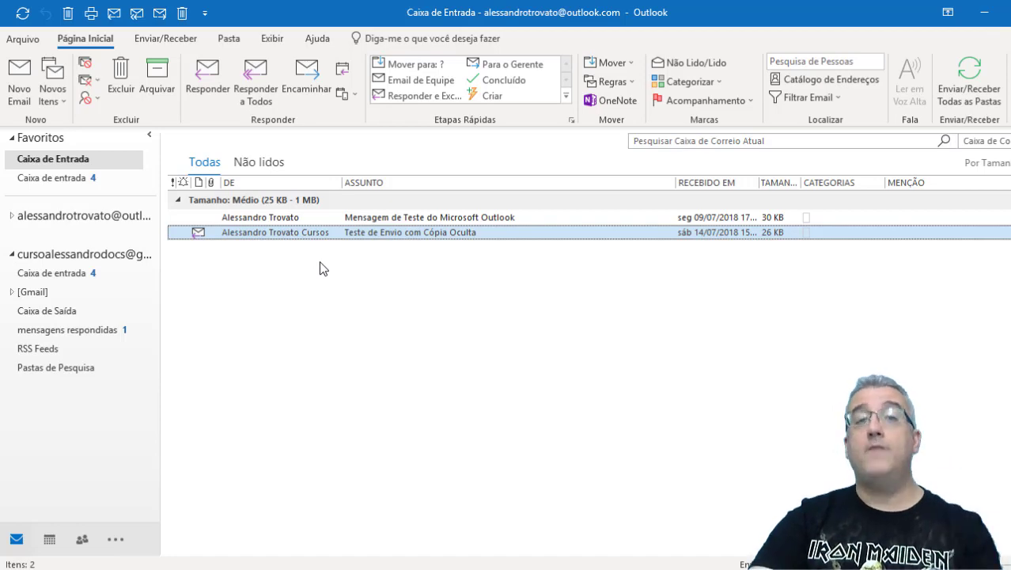
pyautogui.click(70, 177)
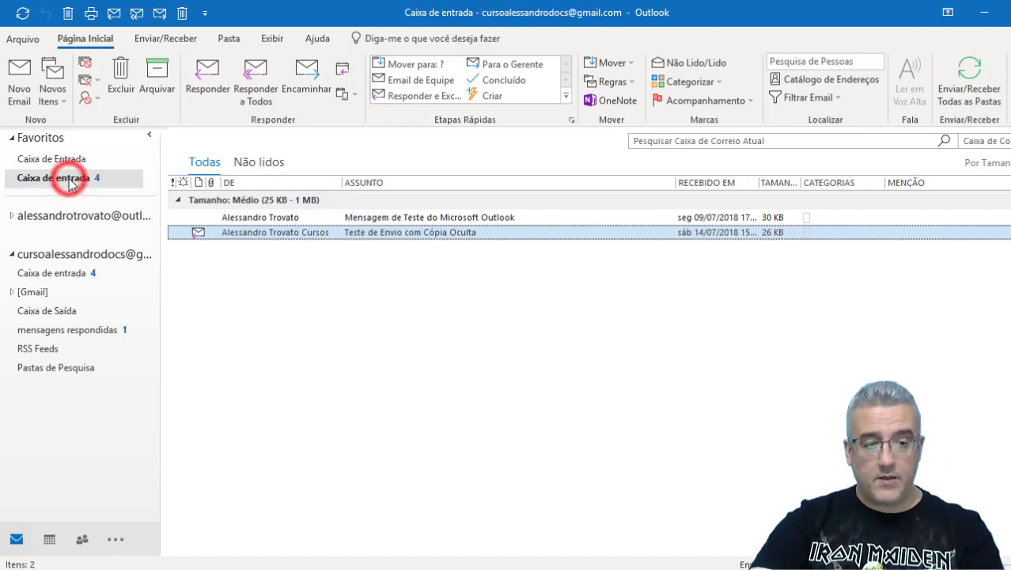
pyautogui.doubleClick(412, 215)
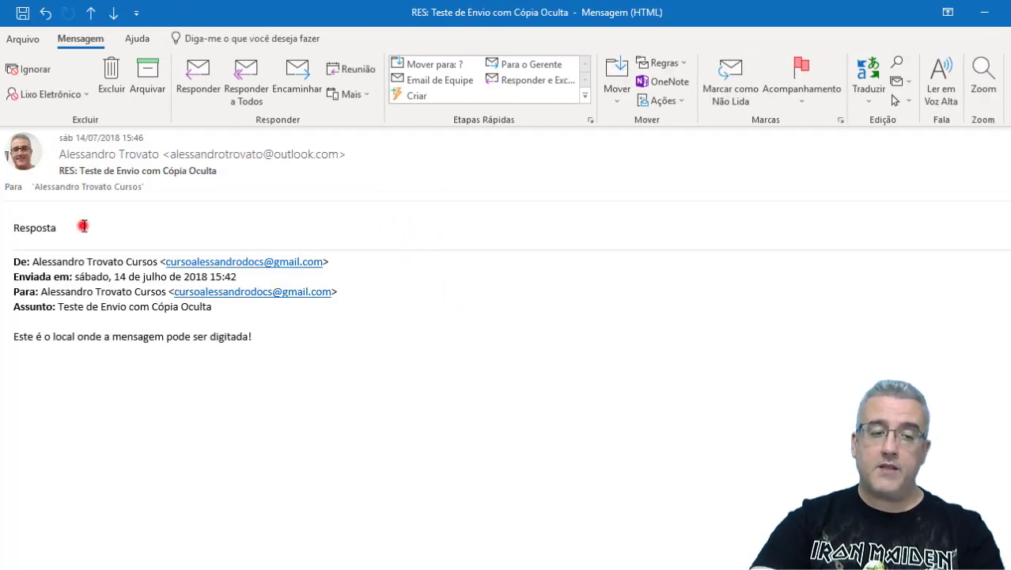
pyautogui.doubleClick(83, 227)
pyautogui.press('Escape')
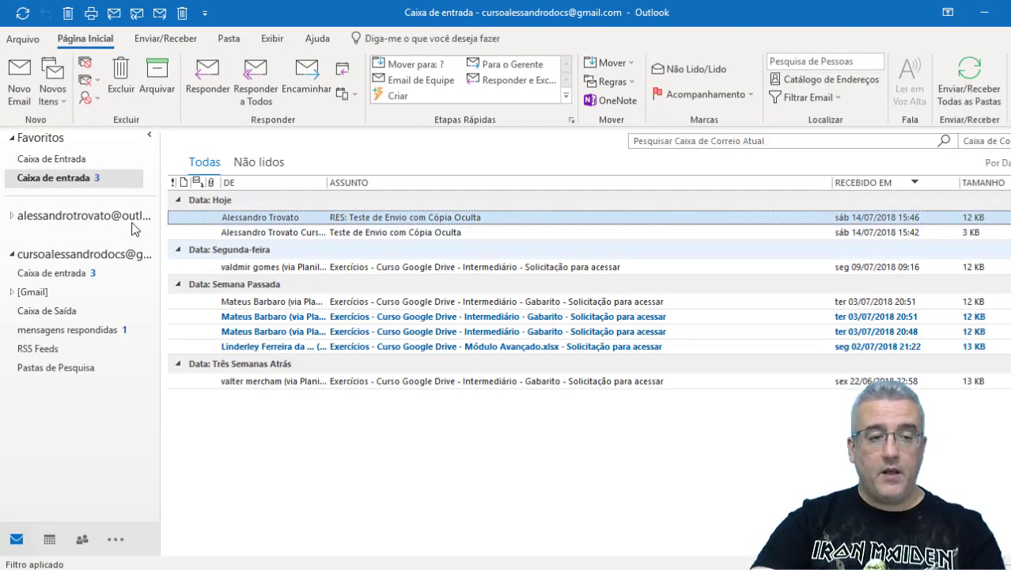
pyautogui.click(79, 161)
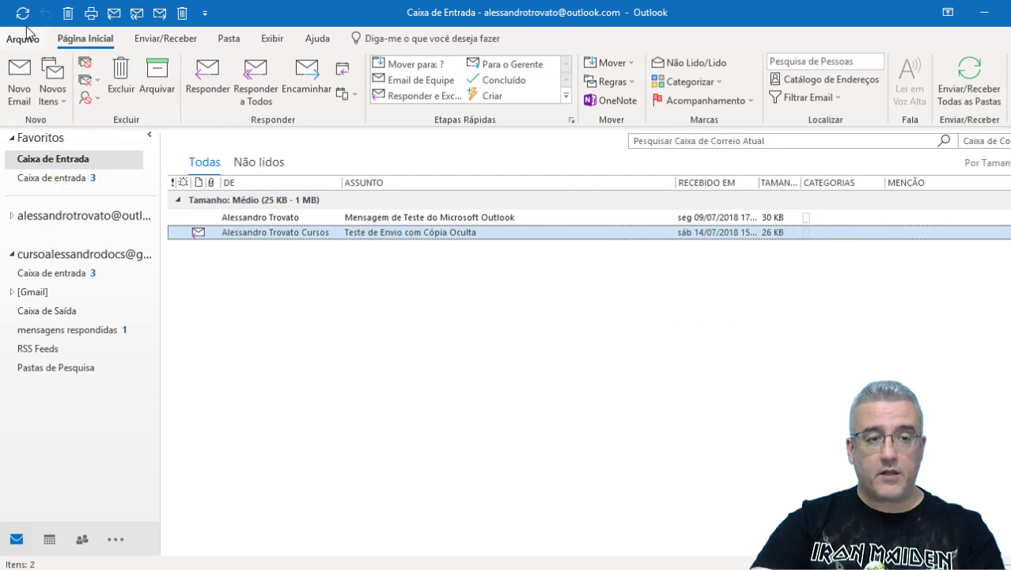
# - Start Enviar/Receber Todas as Pastas from the Quick Access Toolbar
pyautogui.click(22, 13)
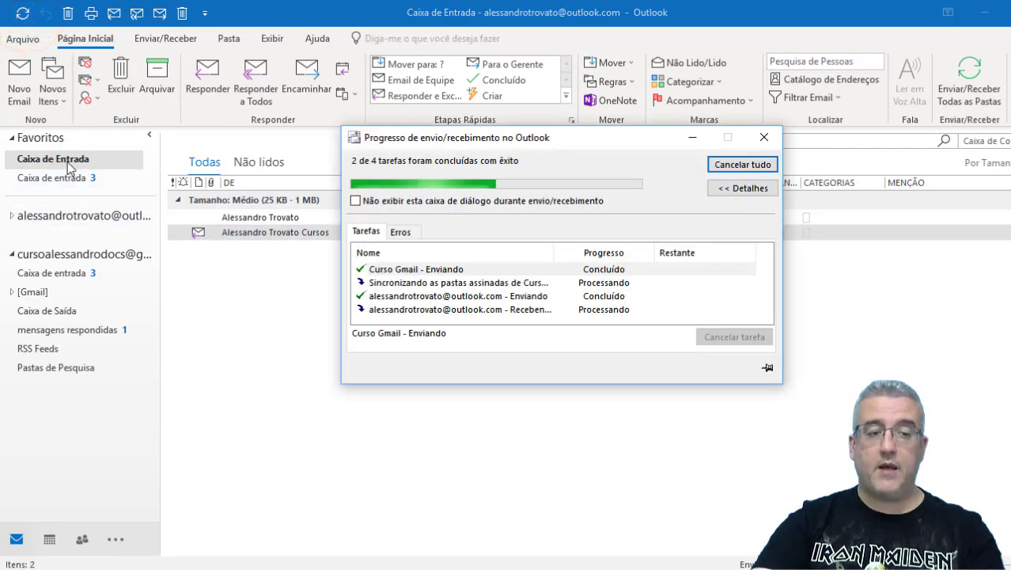